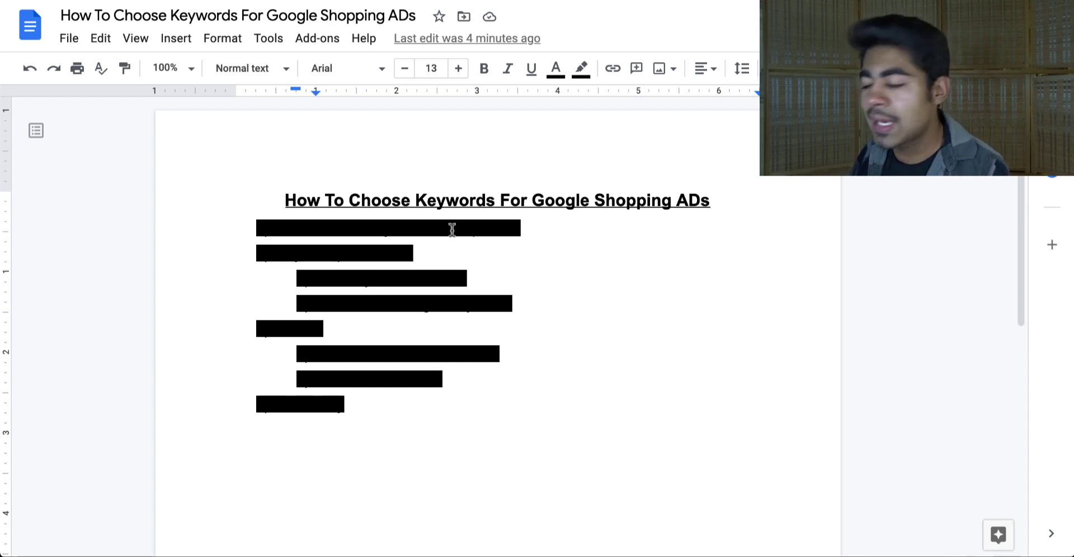
Step: Remove the black highlighting from the first list item, "Find the main keyword for the product"
triple_click(452, 229)
click(581, 69)
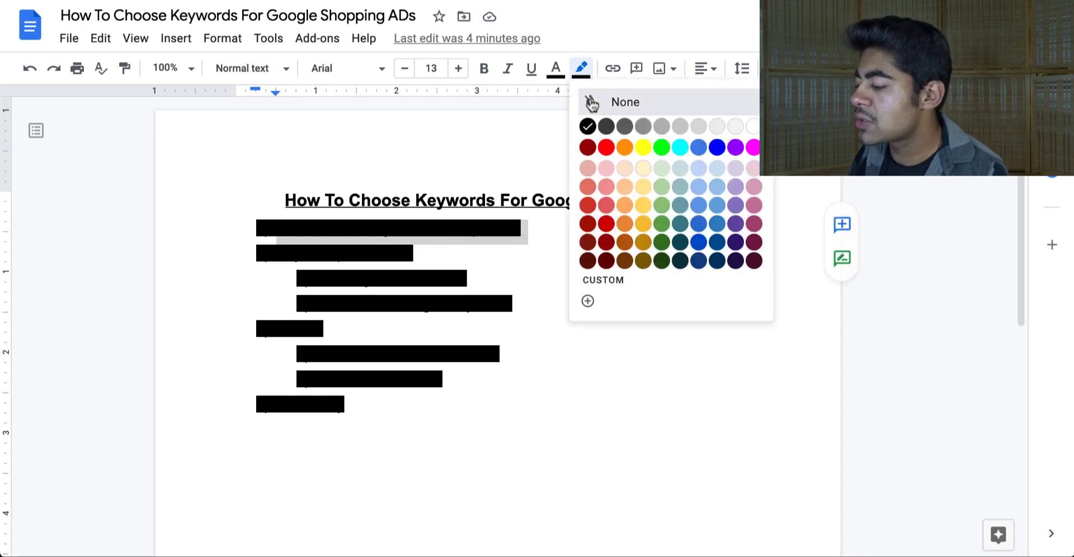
click(592, 103)
click(548, 198)
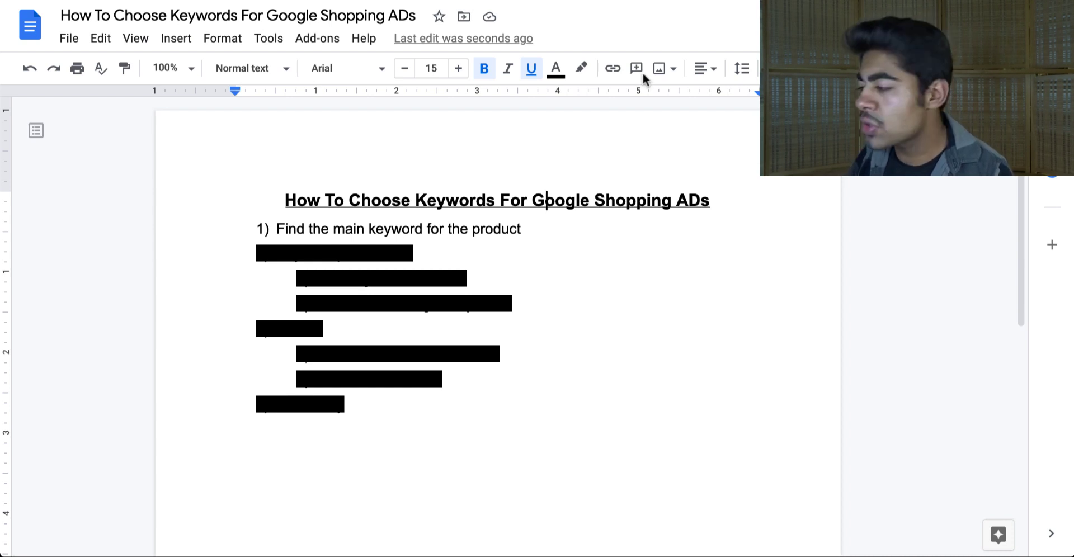
Step: Switch to the AliExpress product page and examine the product title for the main keyword, "Fetal Doppler"
click(643, 2)
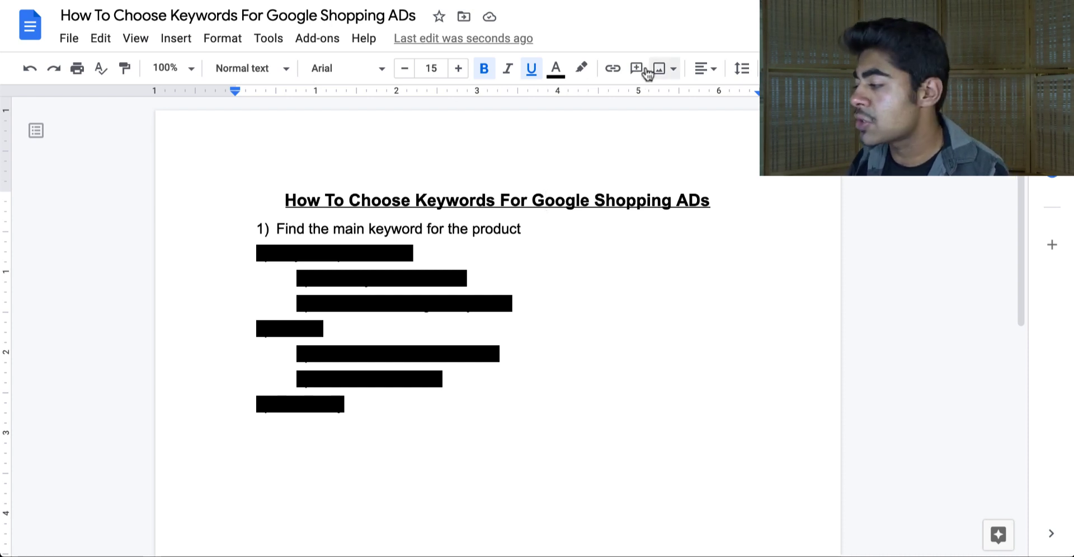
key(ctrl+Tab)
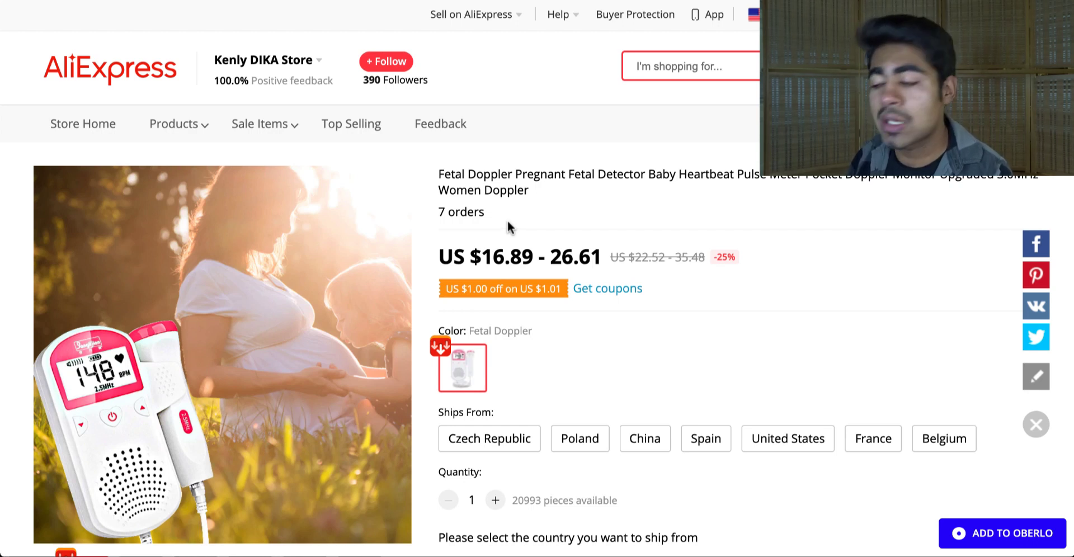
triple_click(467, 181)
click(465, 181)
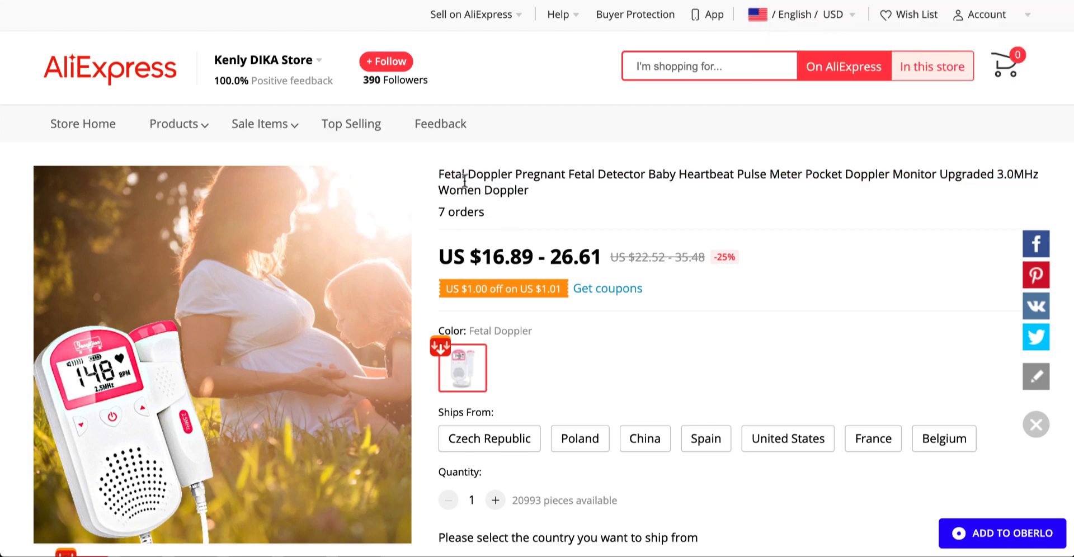
drag(647, 174, 449, 174)
click(449, 175)
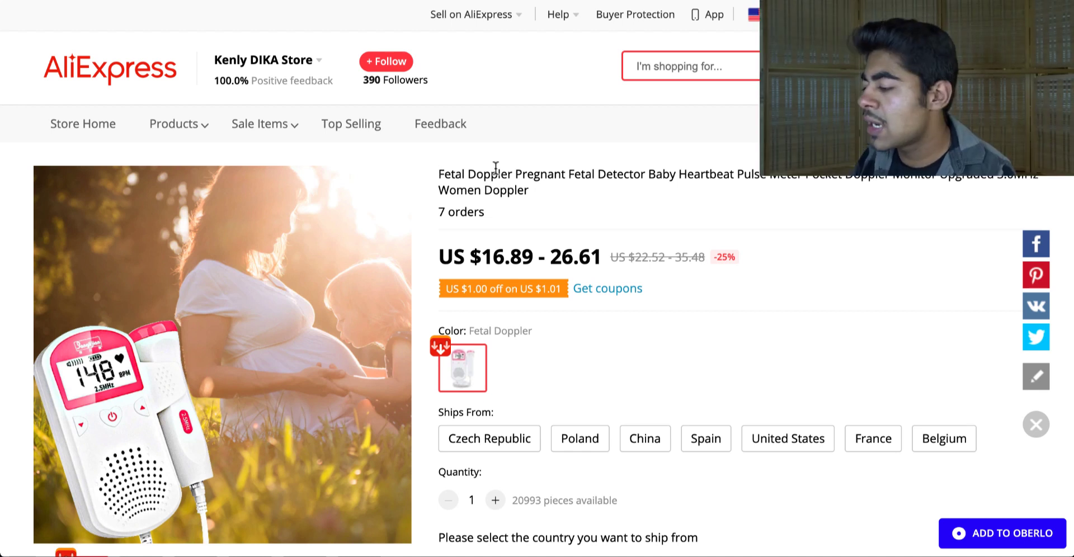
triple_click(518, 170)
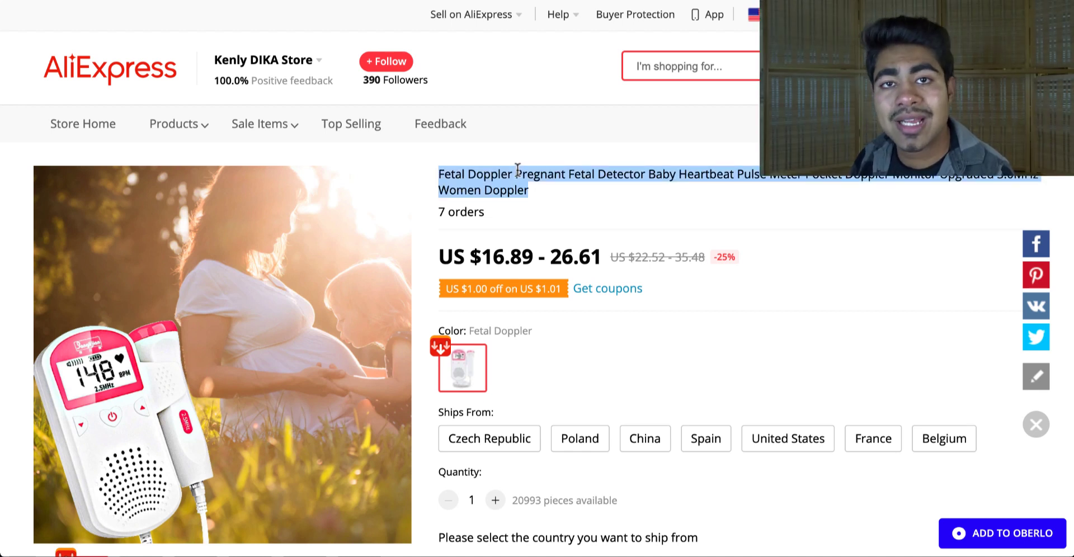
click(517, 170)
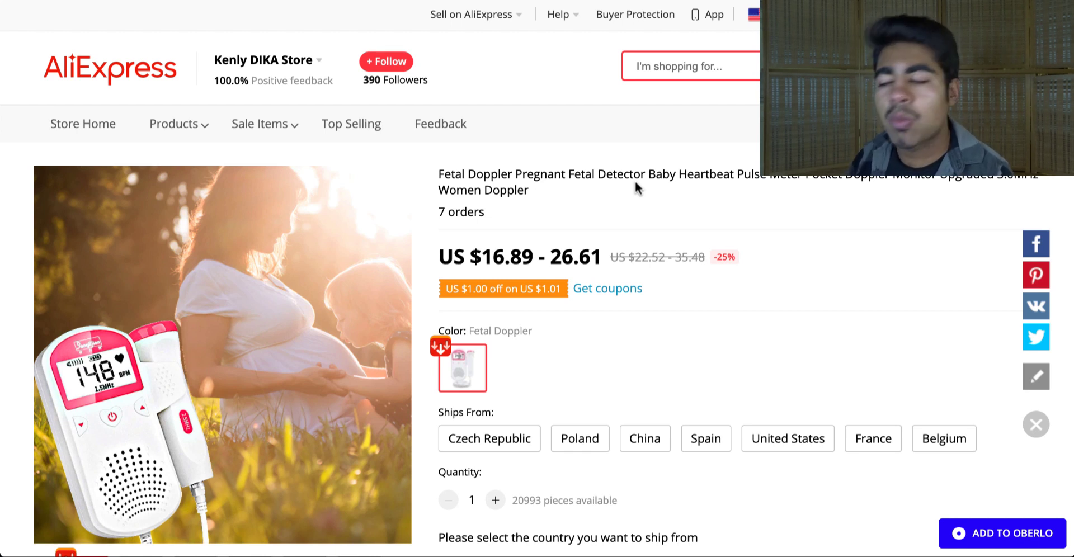
drag(507, 176, 423, 179)
click(452, 174)
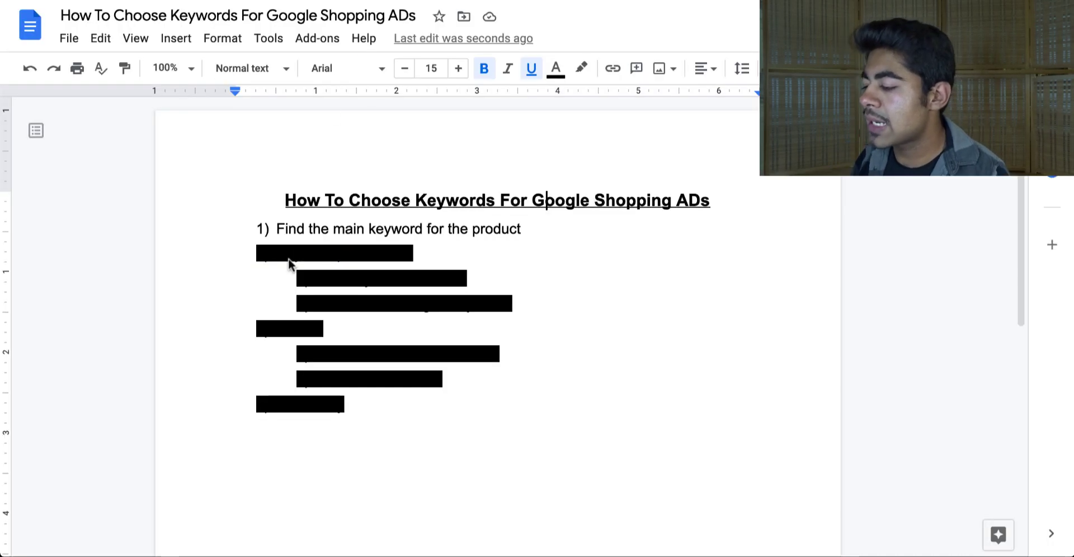
Step: Back in the Google Docs outline, remove the black highlighting from item 2, "Keyword planner tool"
drag(288, 259, 421, 255)
click(581, 68)
click(588, 101)
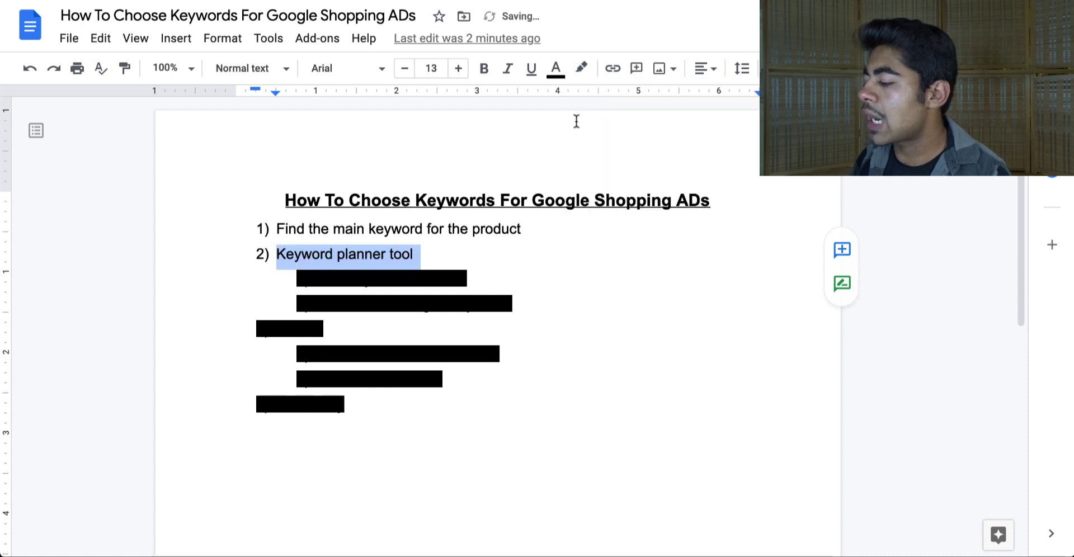
click(515, 260)
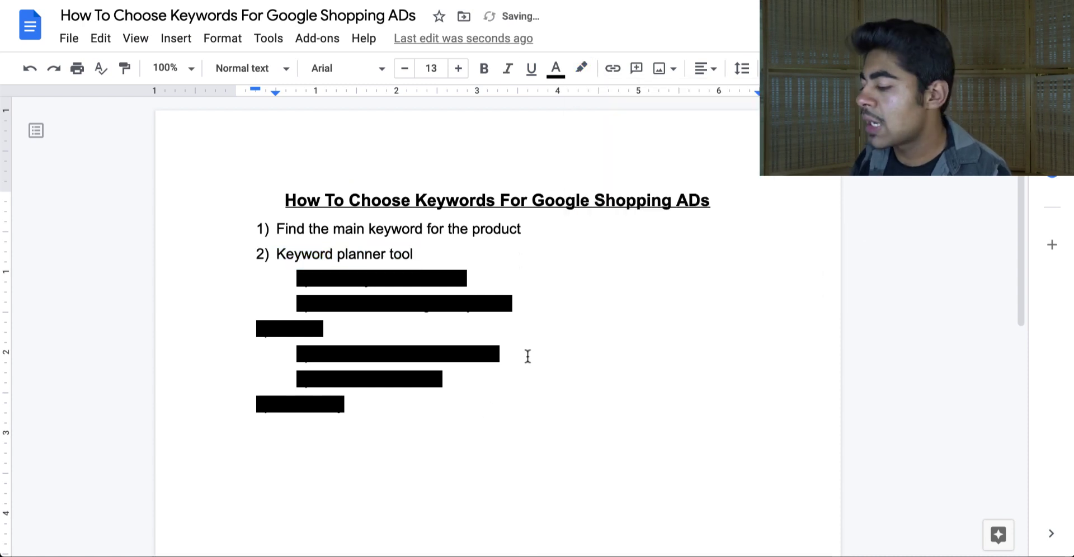
Step: Remove the black highlighting from the sub-items "First keyword searched" and "Mix and matching of keywords"
drag(519, 309, 315, 283)
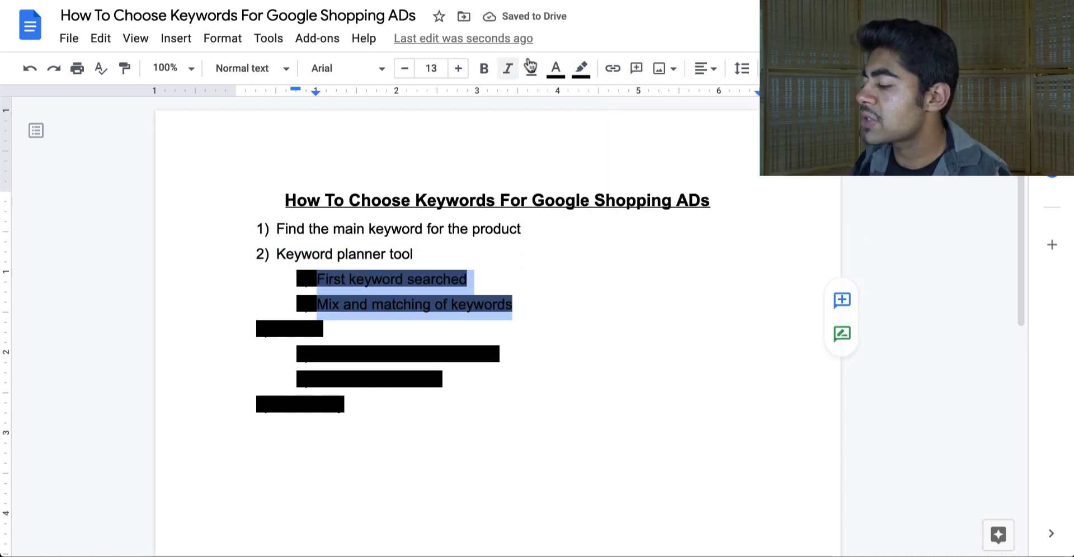
click(581, 69)
click(592, 101)
click(572, 186)
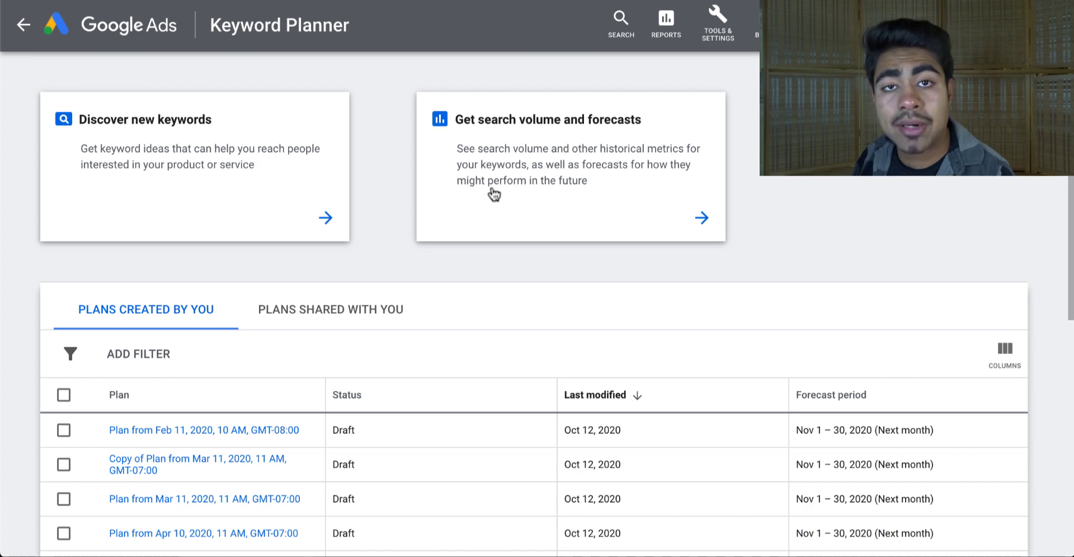
Step: In Google Ads Keyword Planner, discover new keywords for "Fetal Doppler" and get the results
click(299, 206)
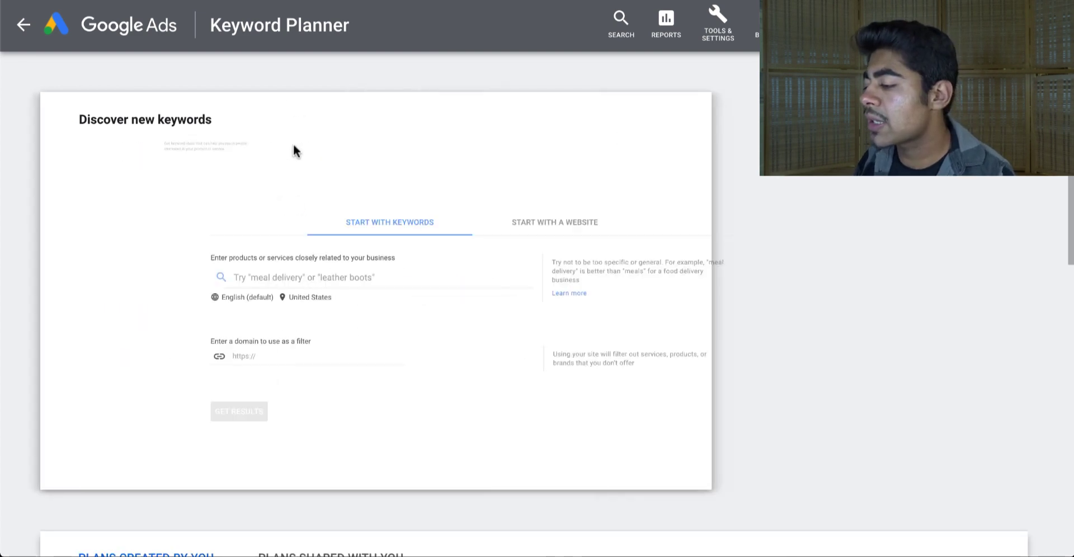
text(Fetal Doppler)
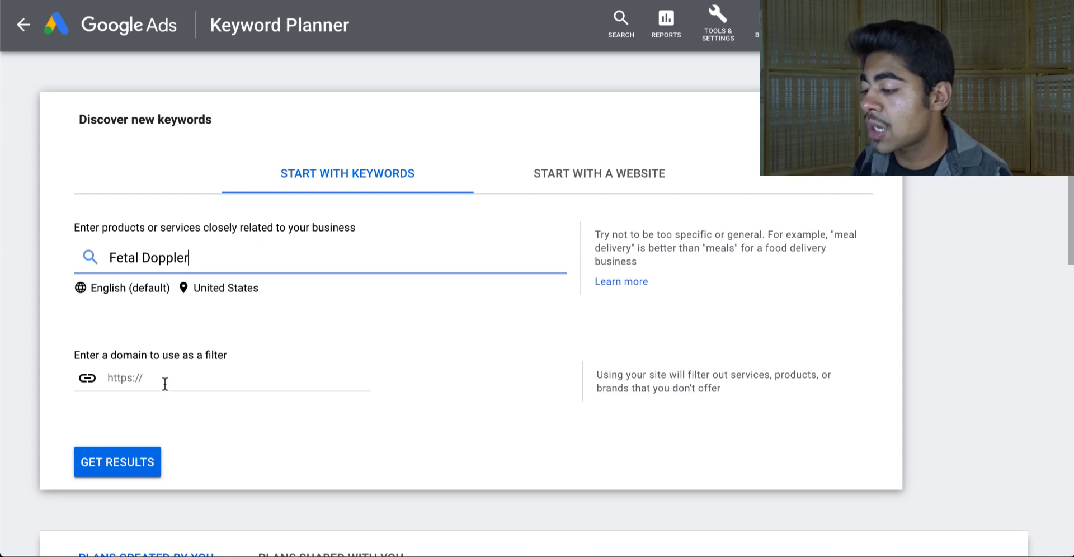
click(125, 305)
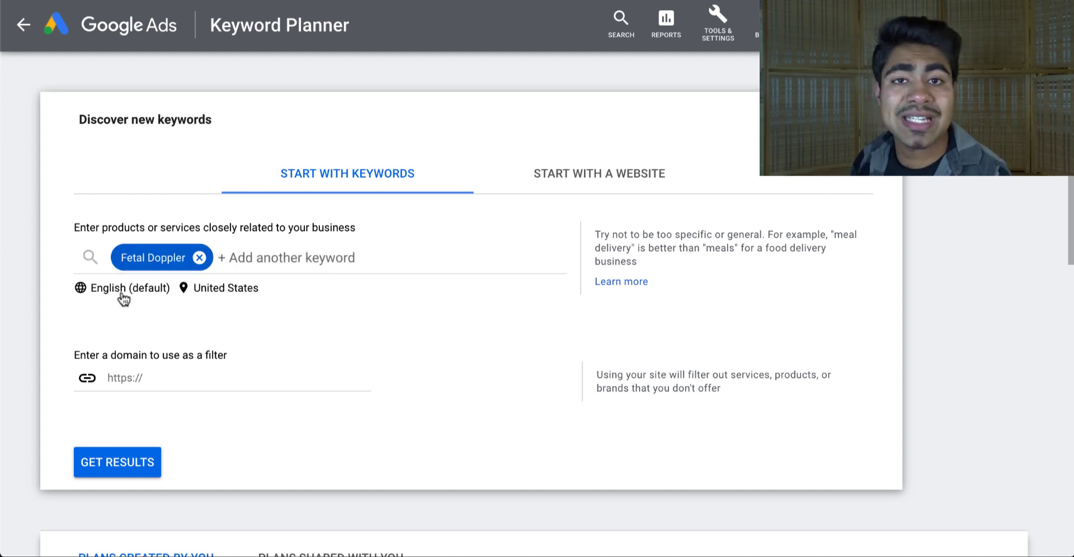
click(114, 453)
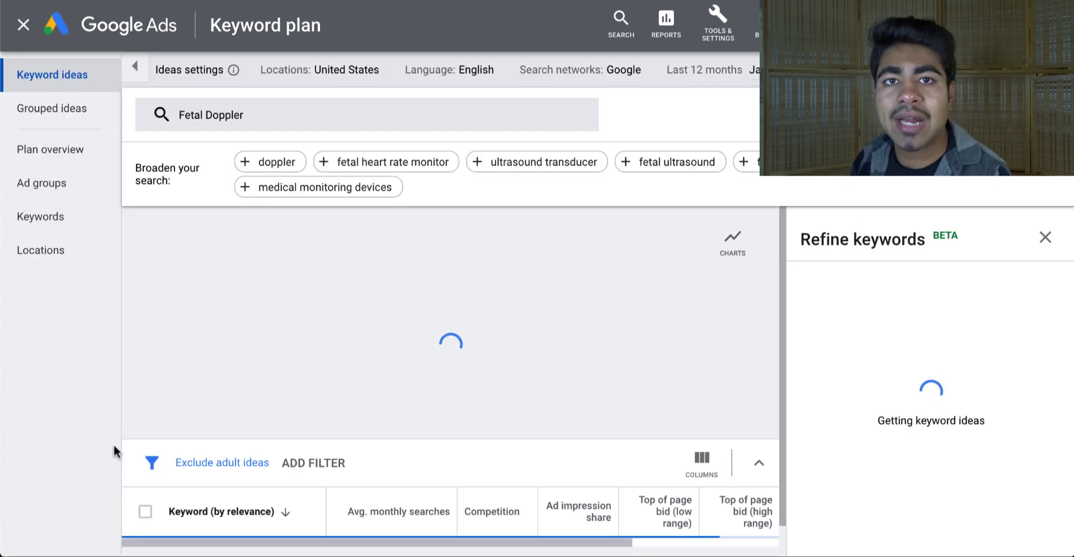
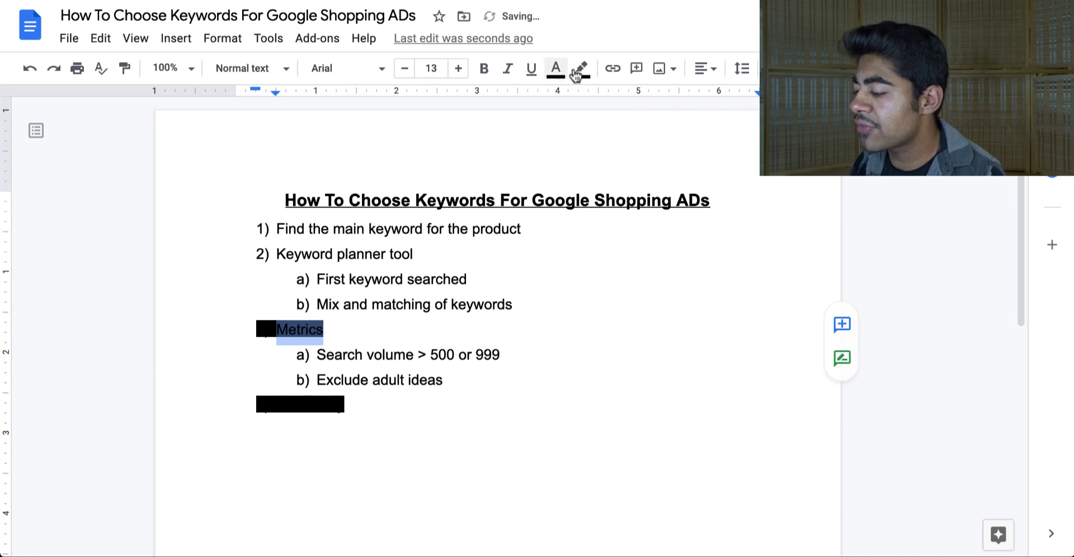
Step: In the Google Docs outline, remove the black highlighting from the "Metrics" item
click(582, 69)
click(593, 100)
click(568, 204)
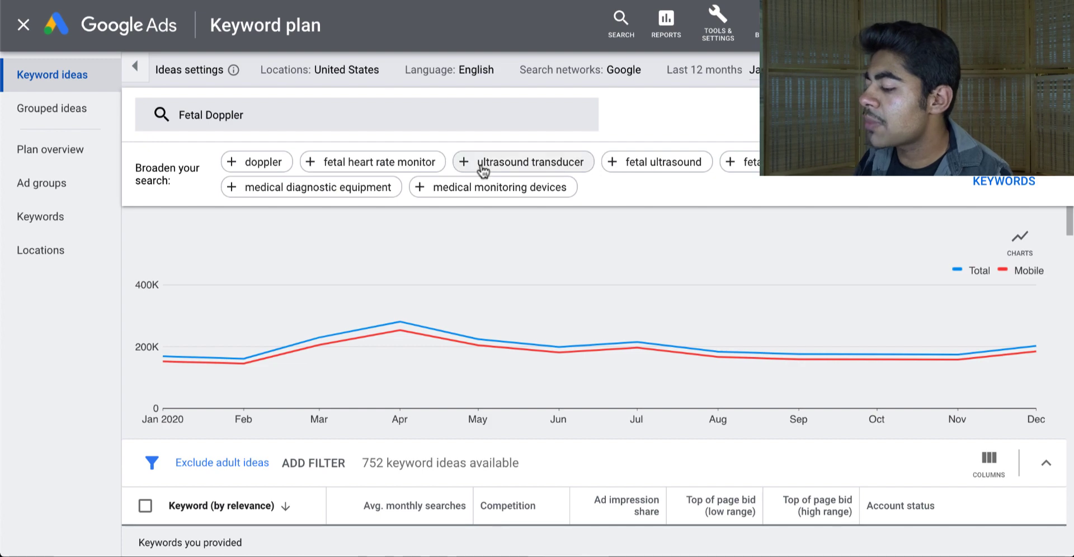
Step: In the Google Ads keyword plan, apply the recent filter combining Exclude adult ideas with average monthly searches >= 555
scroll(361, 434, down, 1)
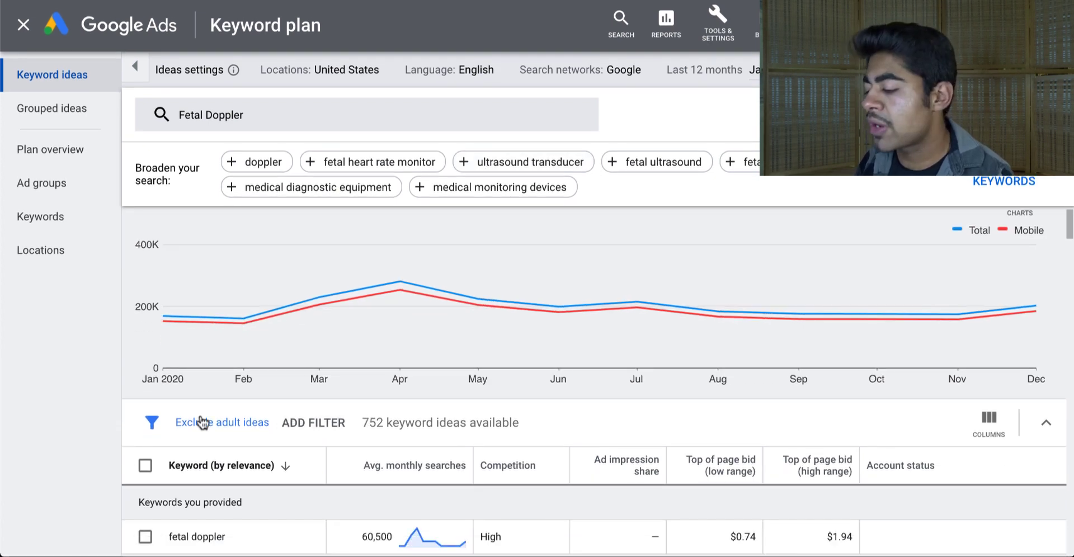
click(152, 424)
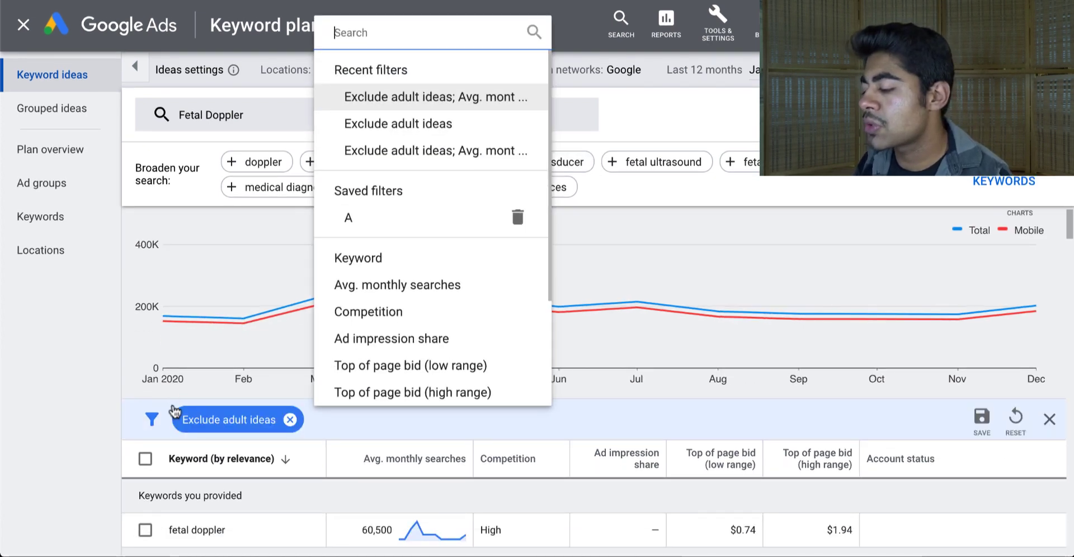
click(426, 103)
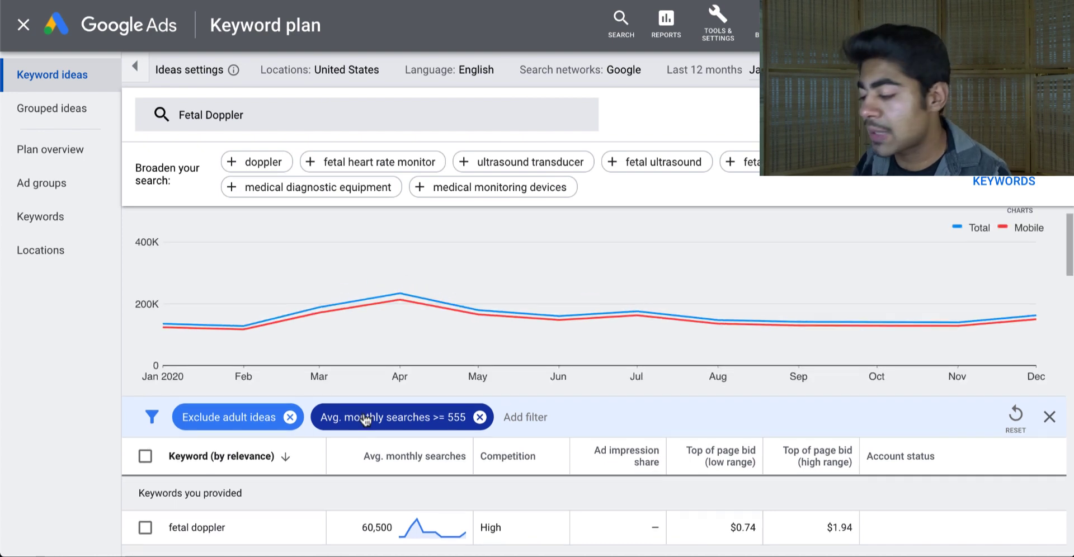
Step: Set the average monthly searches filter to >= 999 and apply it
scroll(364, 419, down, 1)
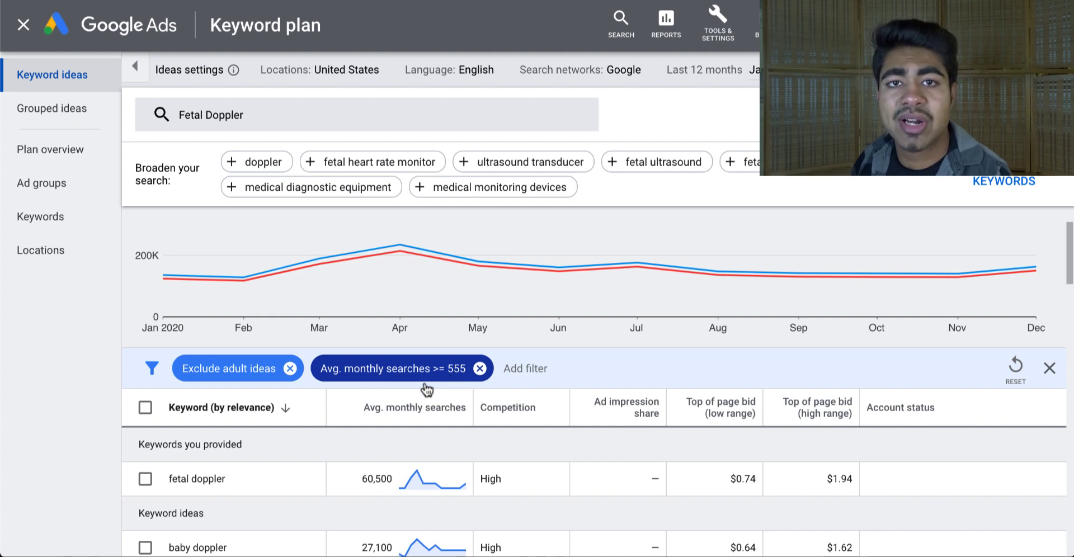
click(381, 373)
double_click(393, 424)
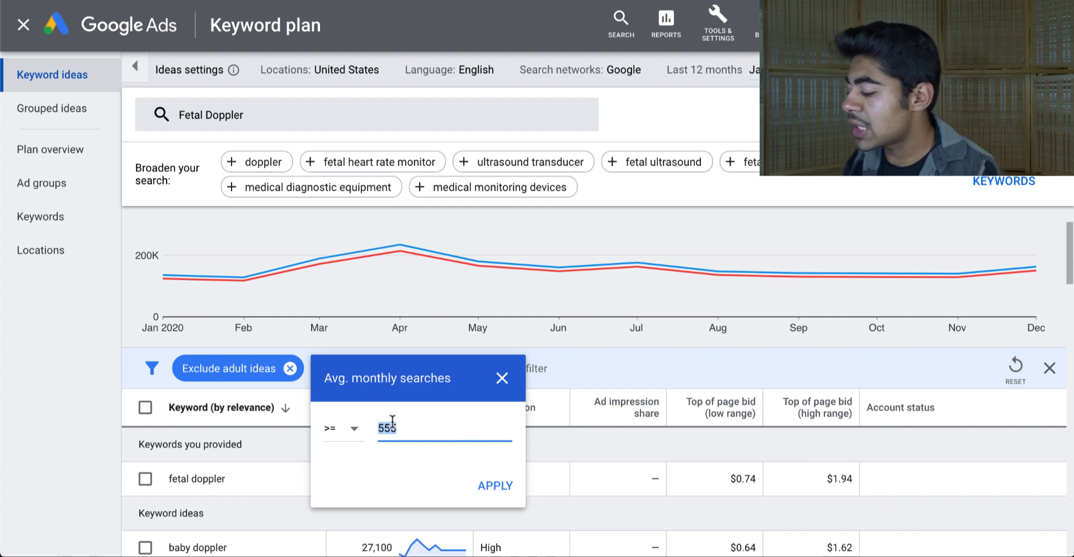
text(999)
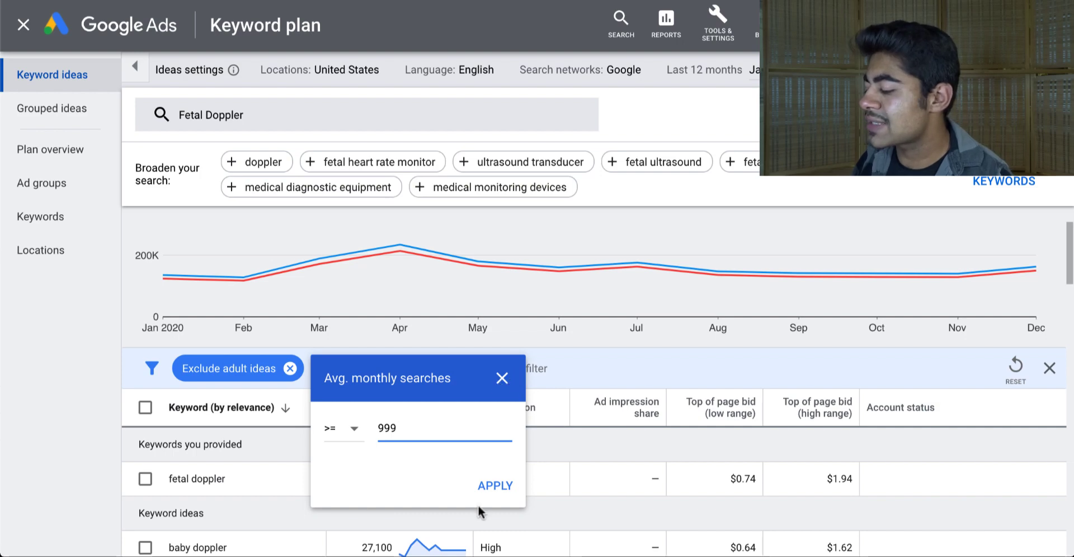
click(488, 488)
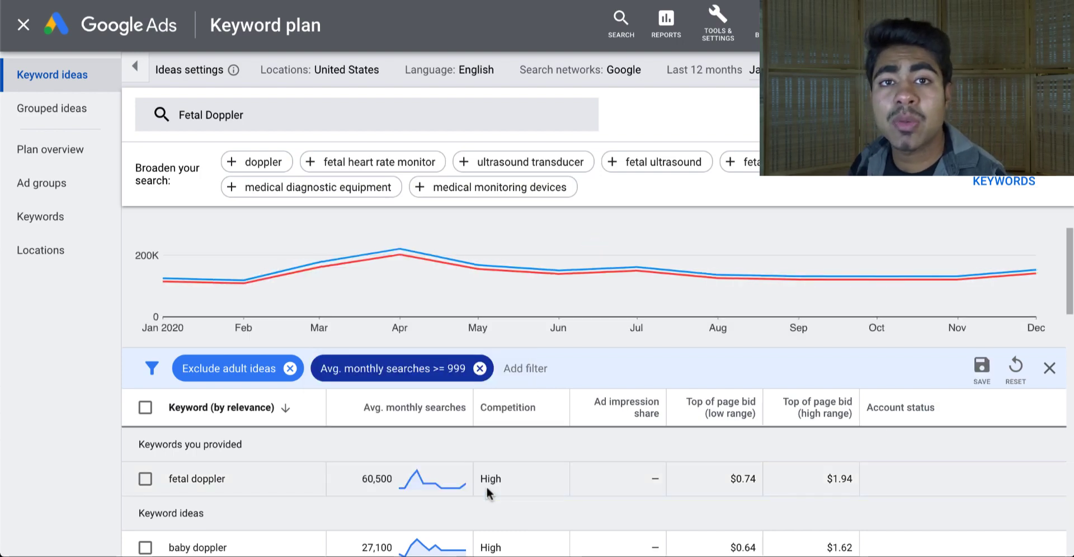
Step: Sort the keyword ideas by average monthly searches in descending order and review the top keywords
scroll(499, 428, down, 4)
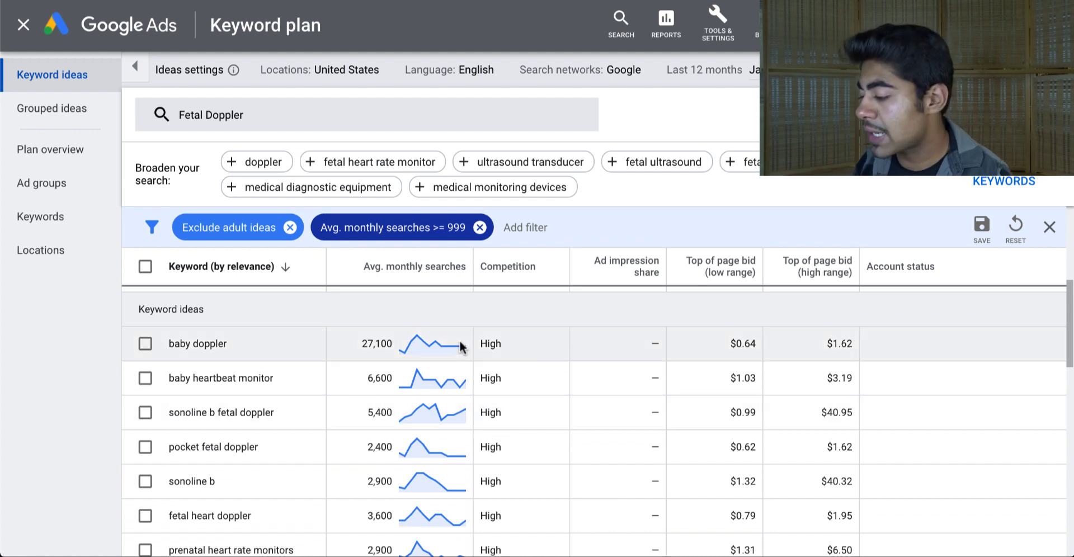
click(426, 266)
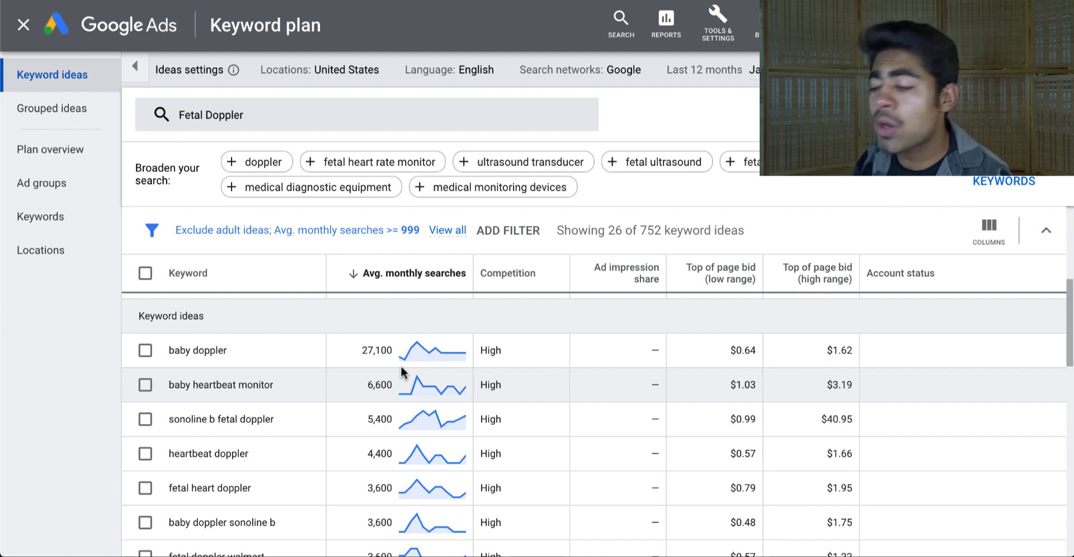
scroll(395, 246, up, 1)
scroll(394, 246, up, 1)
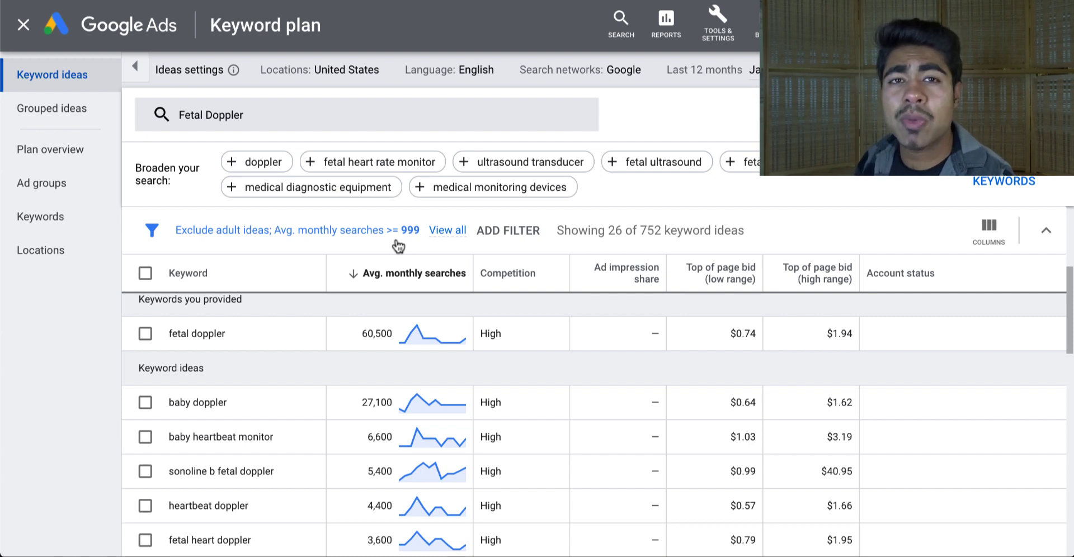
scroll(336, 403, down, 1)
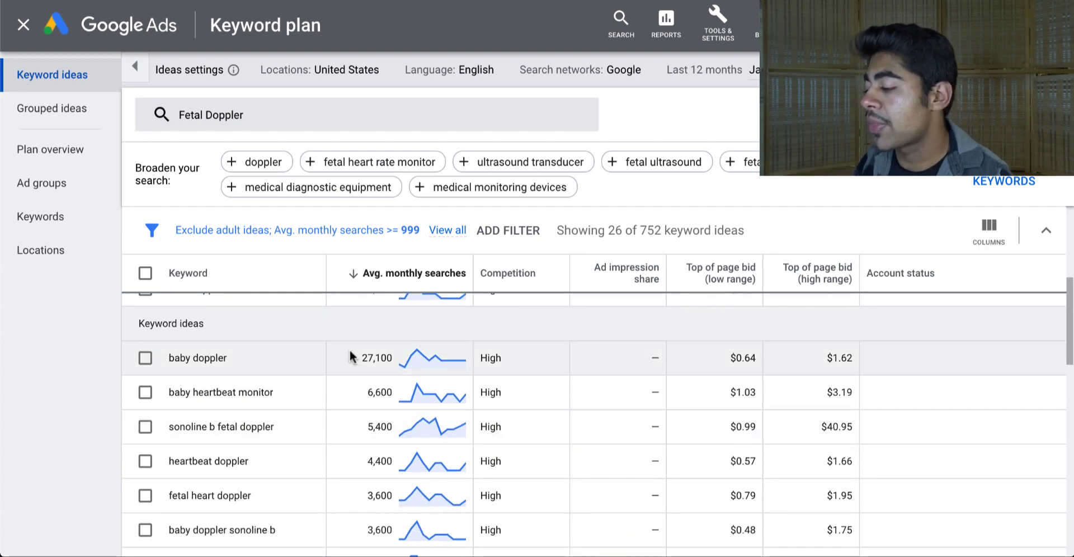
scroll(352, 355, up, 2)
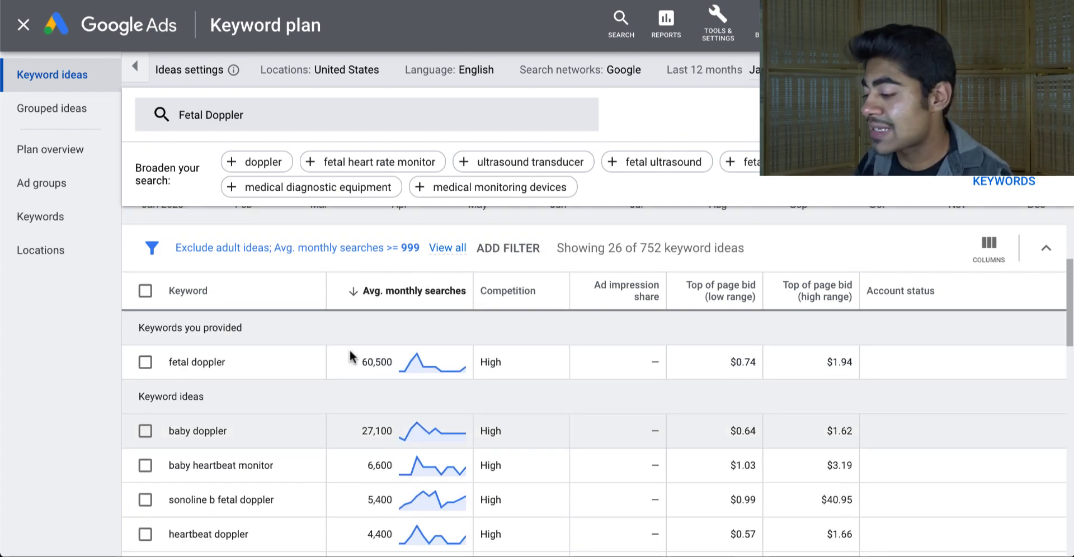
scroll(350, 353, up, 1)
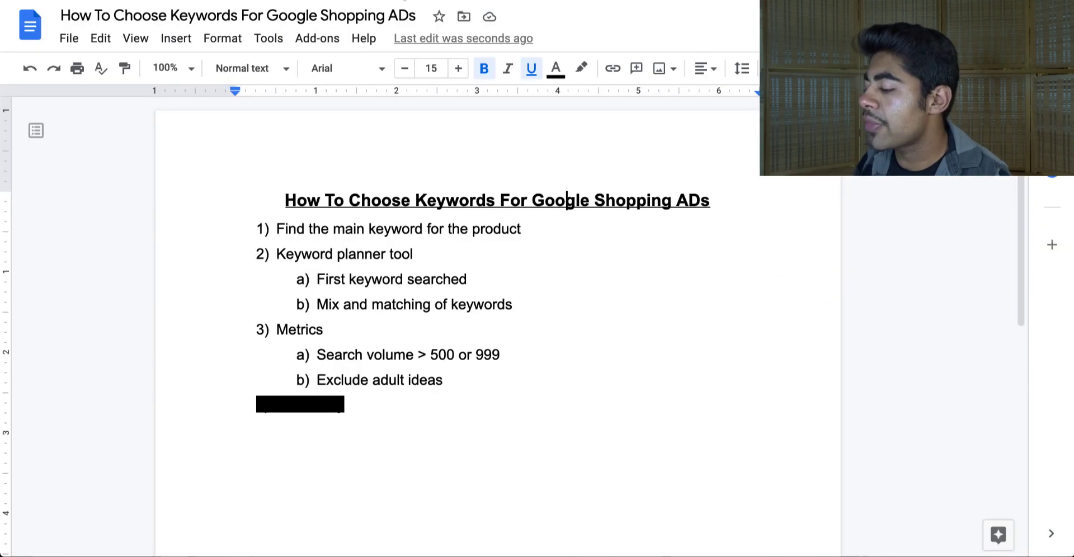
Step: Return to the Google Docs outline and review the "Exclude adult ideas" sub-item under Metrics
scroll(335, 312, down, 1)
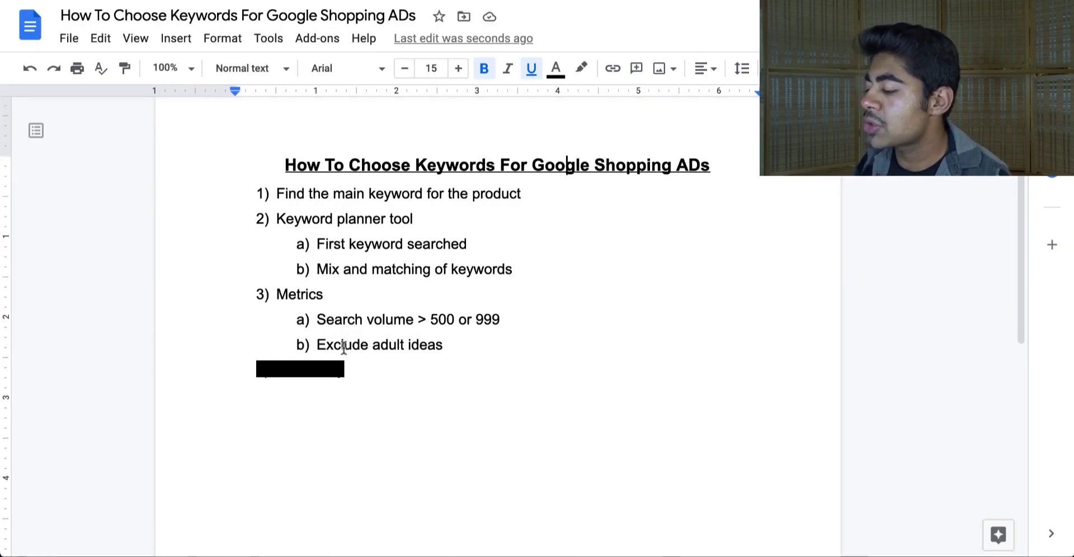
triple_click(344, 345)
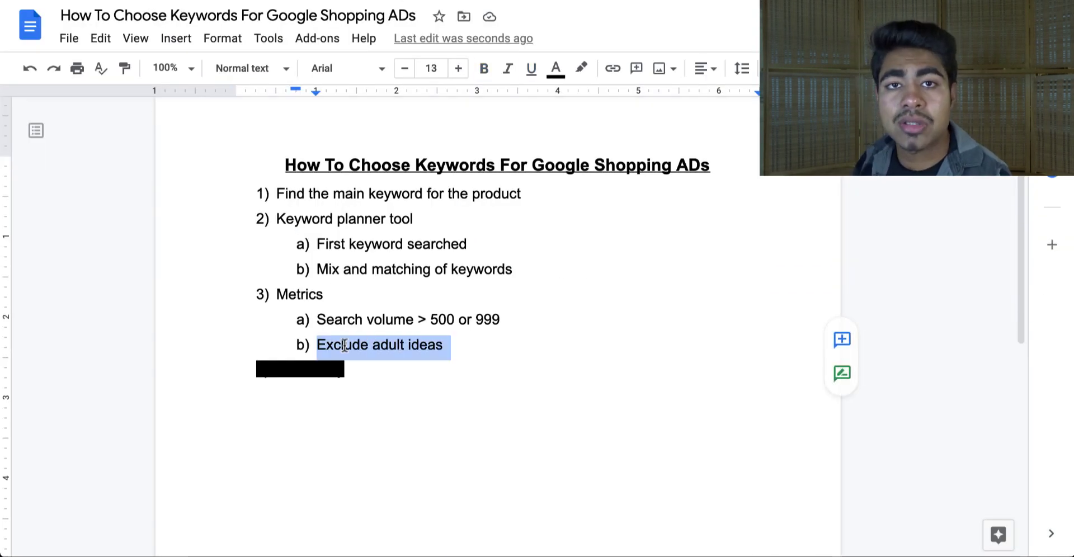
click(344, 345)
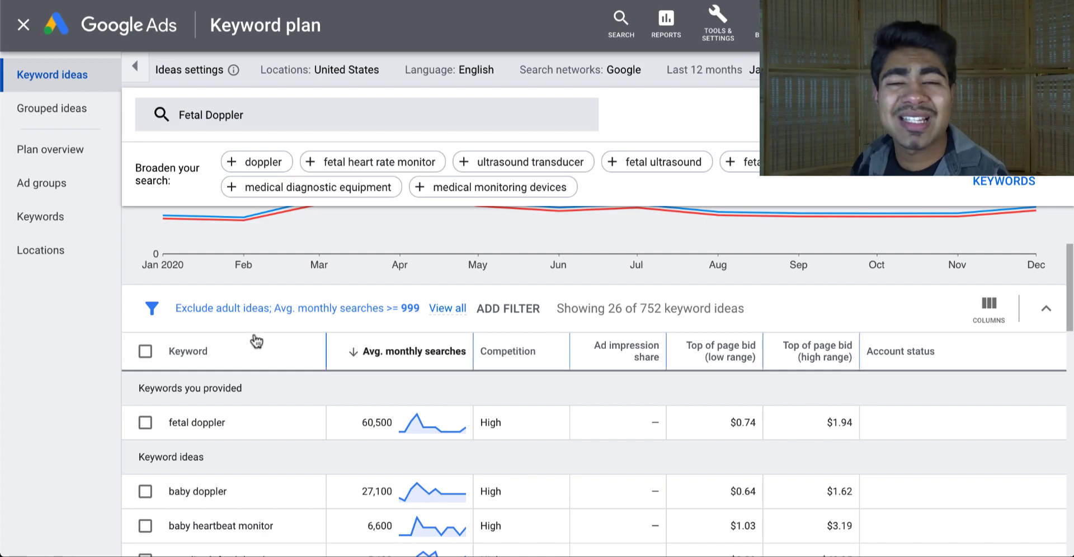
Step: Review the search trend chart and the filtered fetal doppler keyword ideas through to the end of the list
scroll(256, 340, up, 2)
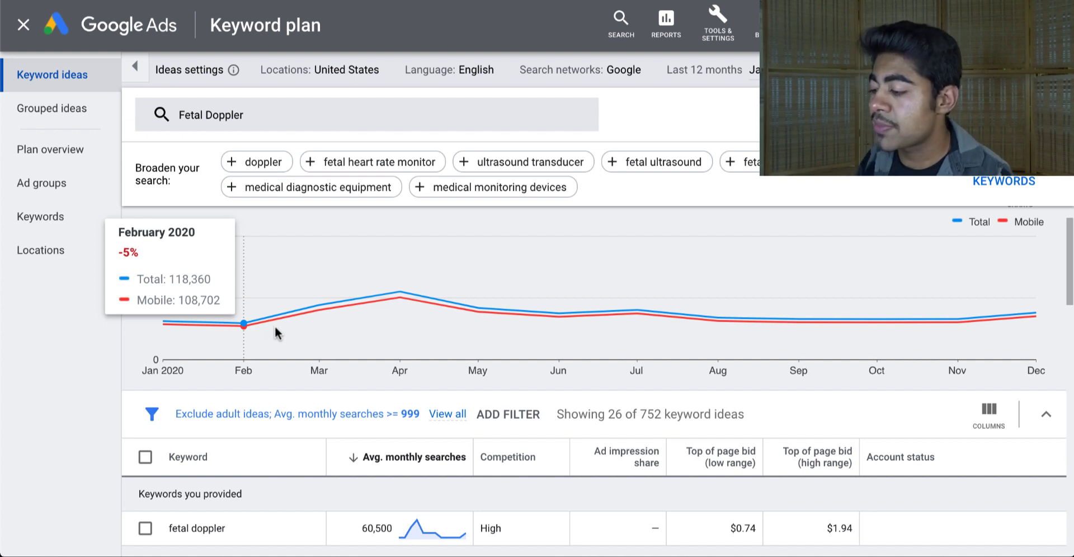
double_click(188, 287)
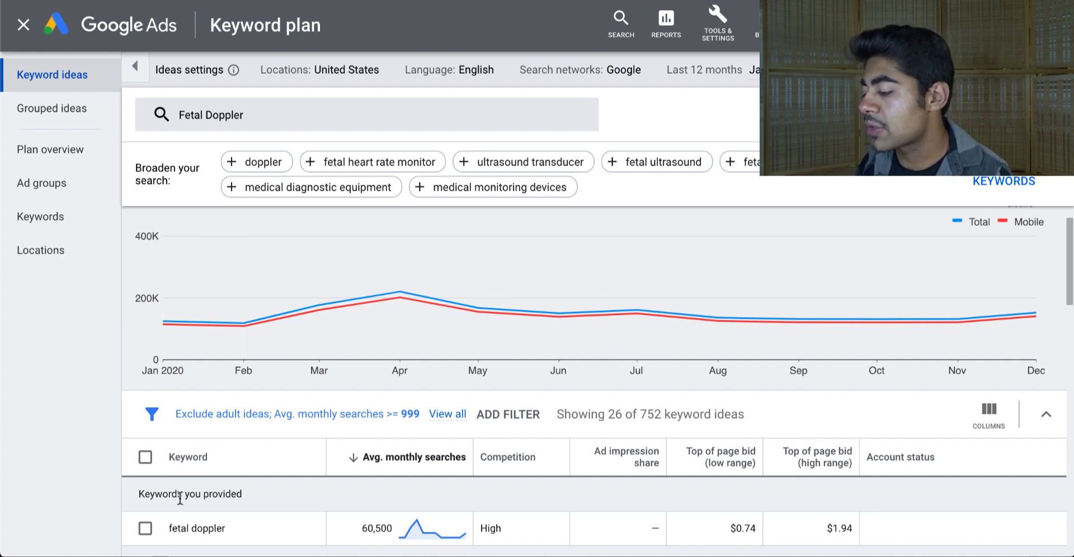
scroll(224, 495, down, 1)
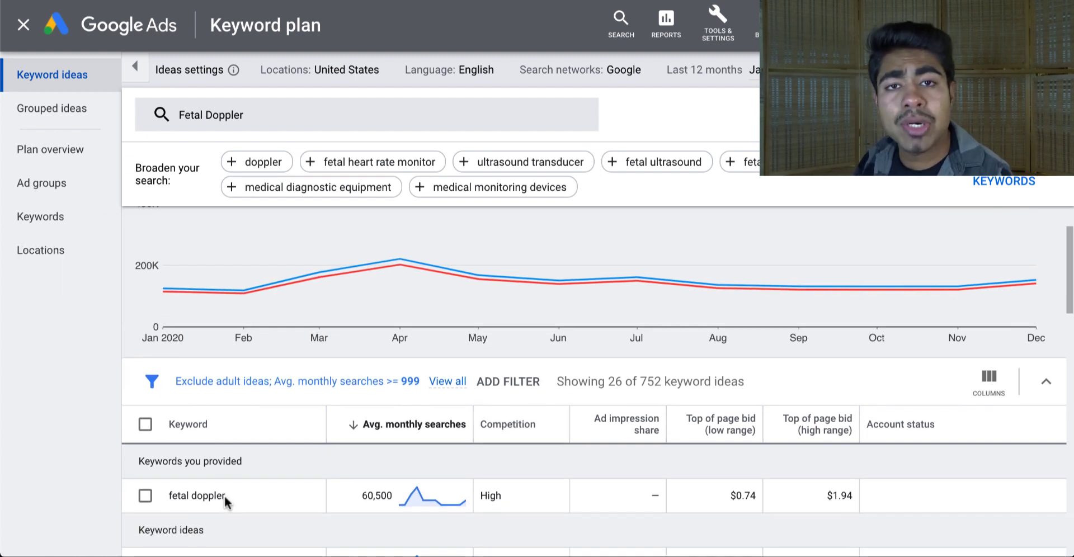
scroll(224, 495, down, 3)
scroll(334, 395, down, 5)
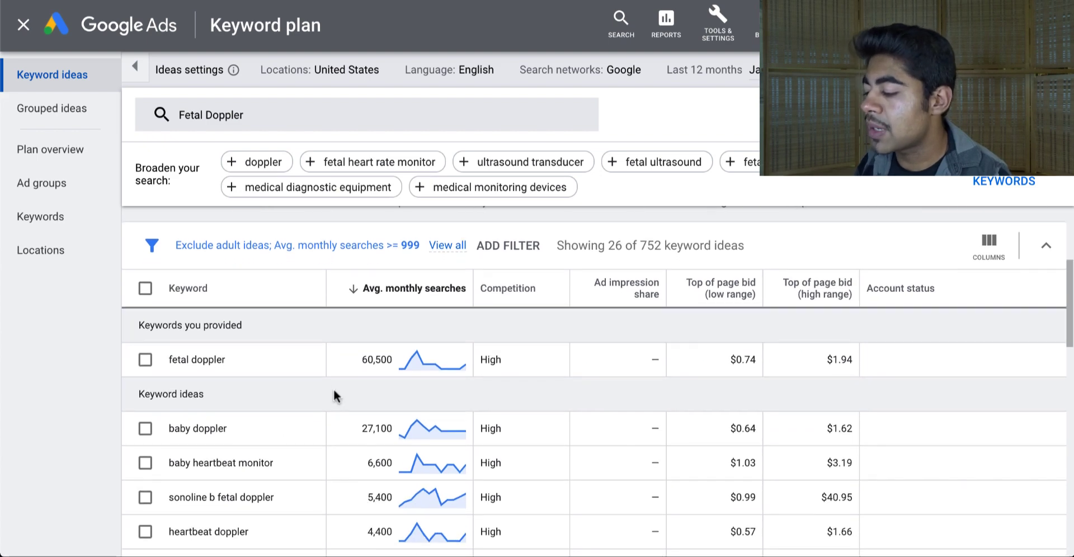
scroll(333, 390, down, 10)
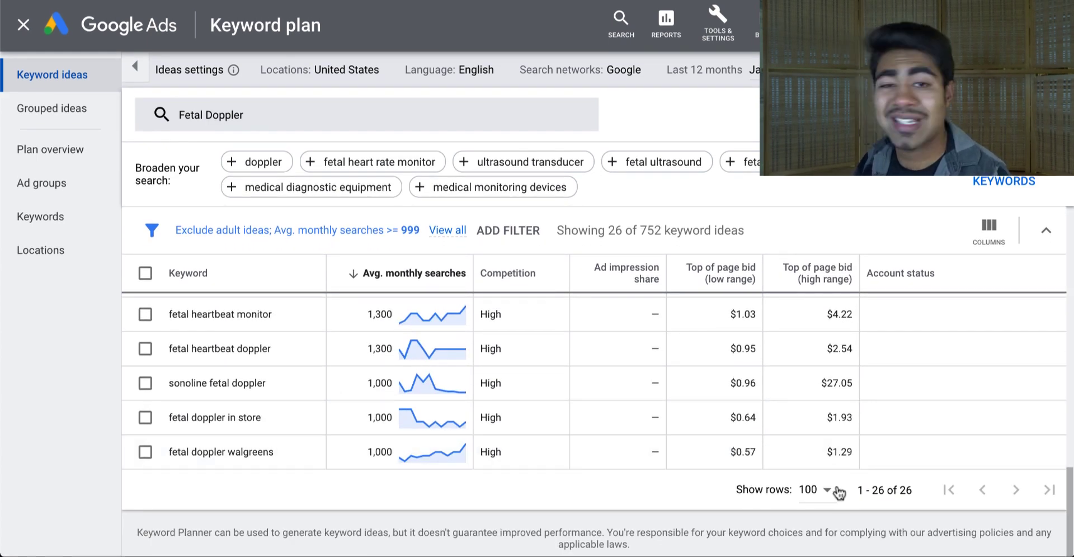
triple_click(905, 490)
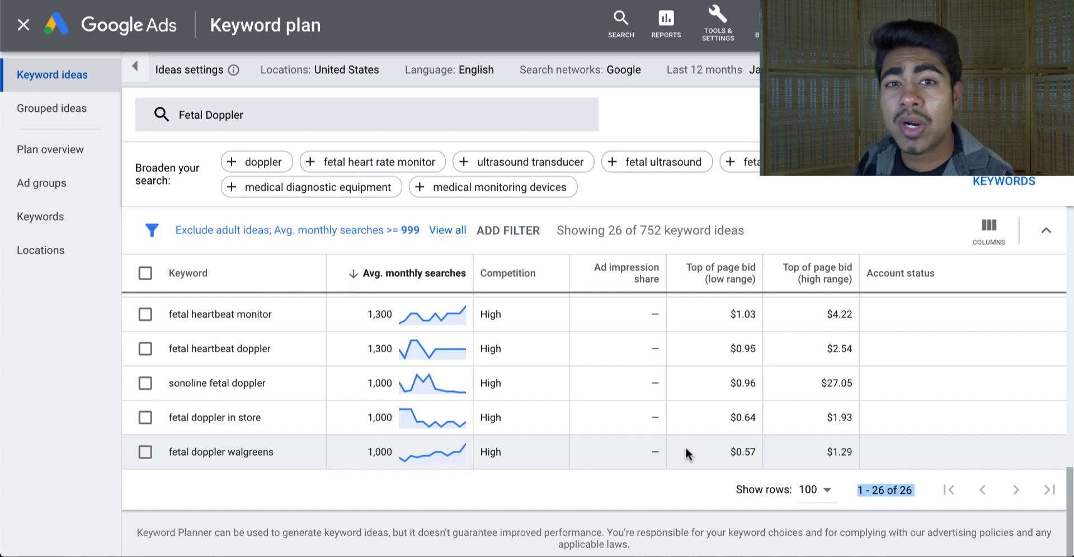
scroll(686, 449, up, 15)
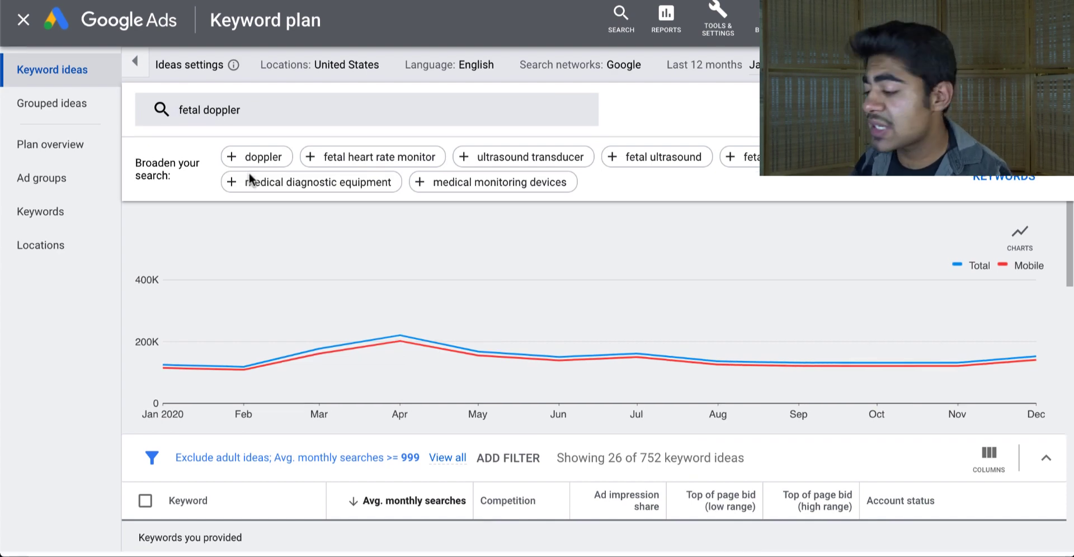
Step: Compare the filtered keyword ideas with the AliExpress product title, highlighting the word "Baby" in the title
scroll(173, 551, down, 3)
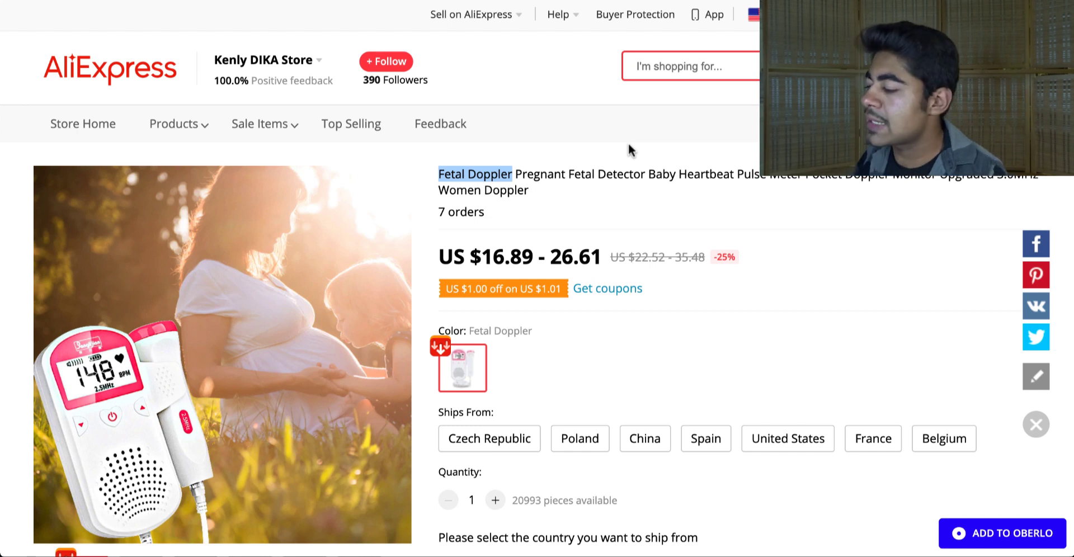
double_click(654, 174)
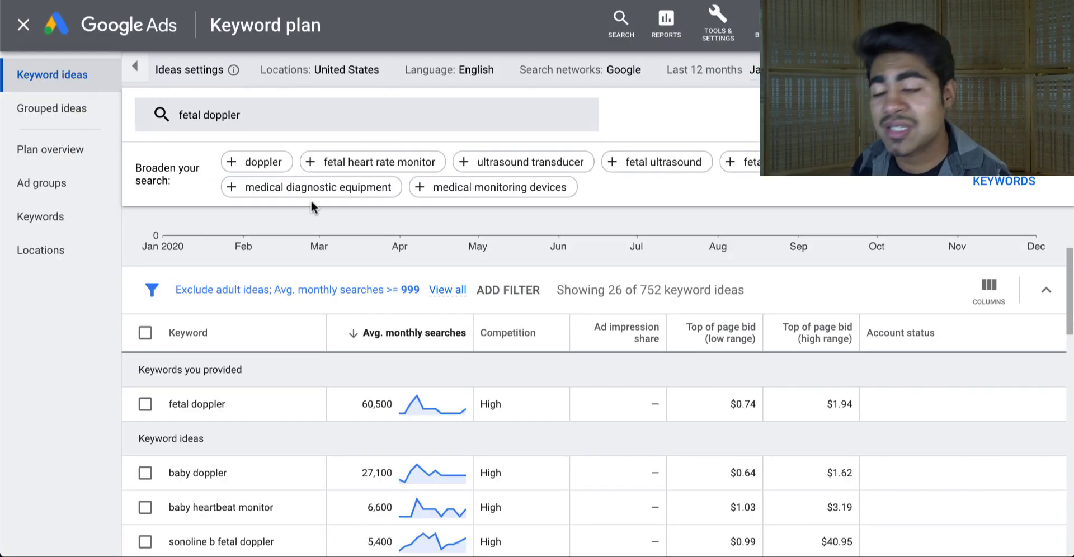
scroll(310, 208, down, 1)
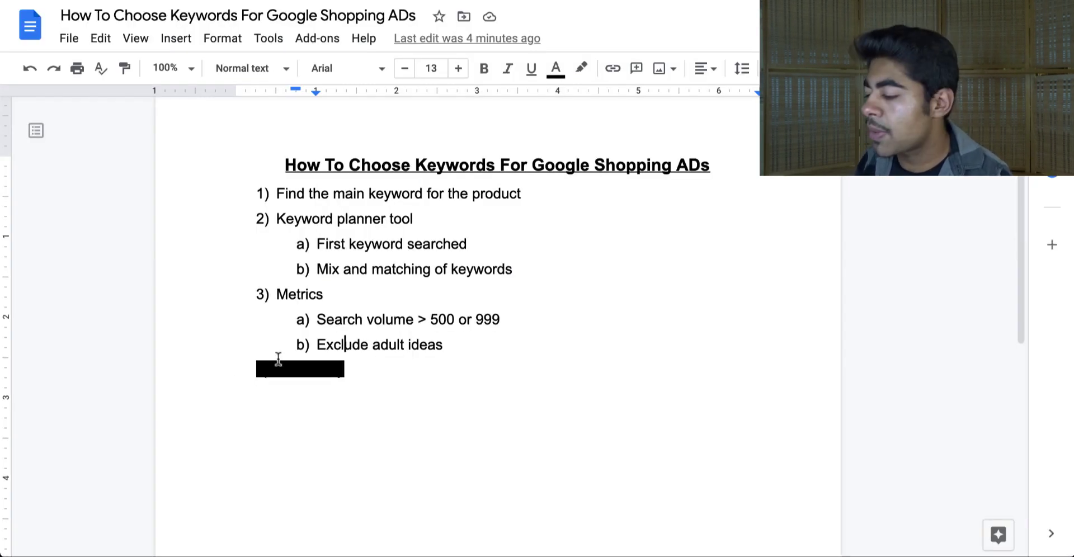
Step: In the Google Docs outline, remove the black highlight covering item 4, "Relevancy"
key(ctrl+Left)
key(ctrl+shift+Right)
click(341, 372)
double_click(337, 372)
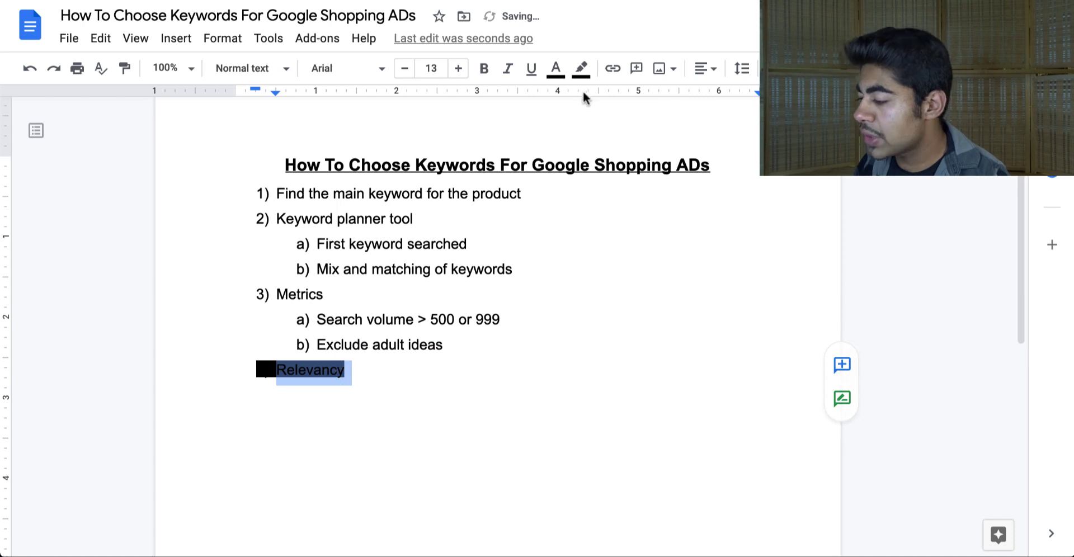
click(581, 67)
click(594, 101)
click(541, 253)
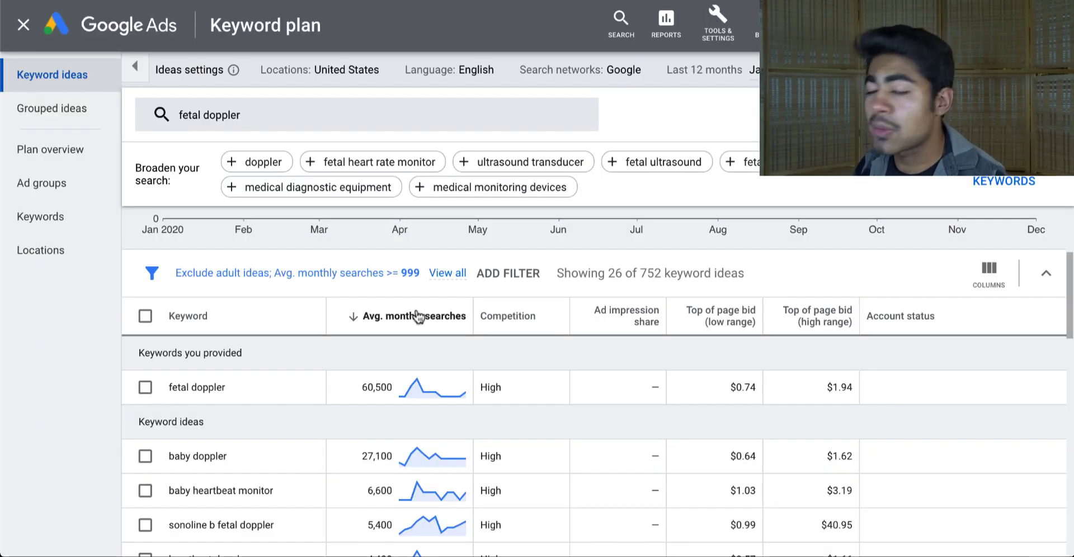
Step: Copy the keyword "fetal doppler" from the keyword plan and search for it on I Search From with United States and English
mouse_move(418, 317)
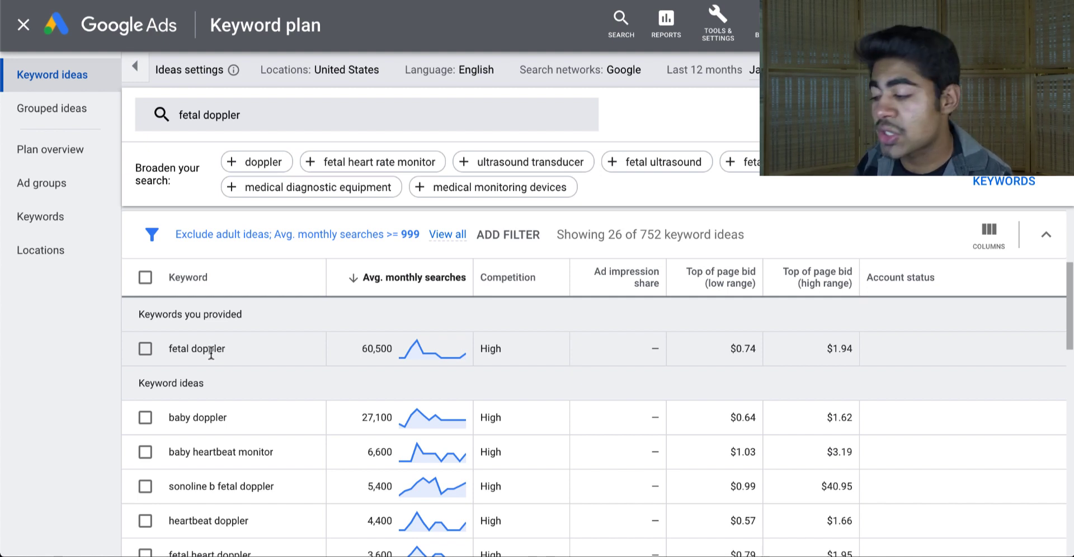
triple_click(208, 347)
key(ctrl+c)
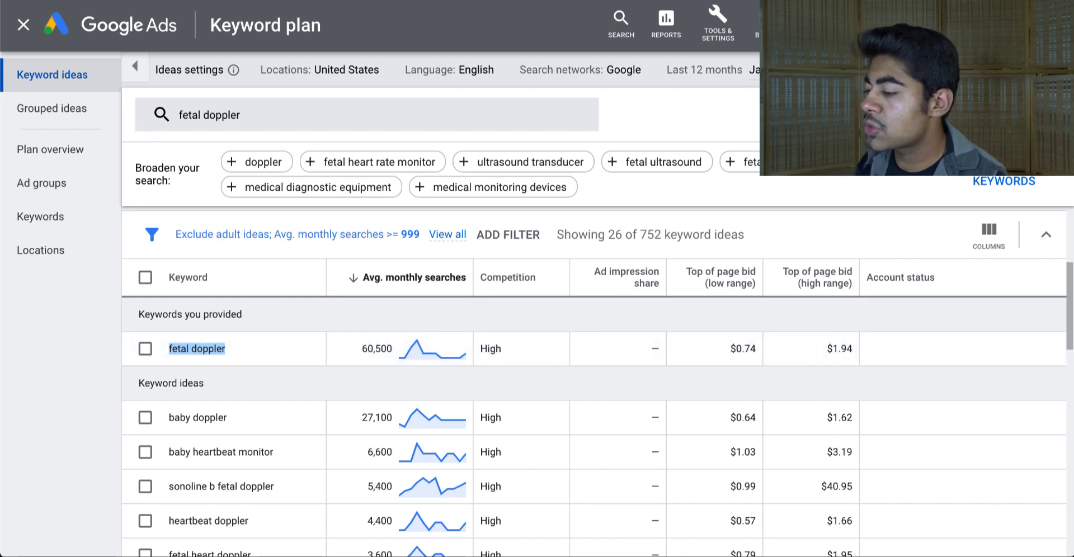
key(ctrl+Tab)
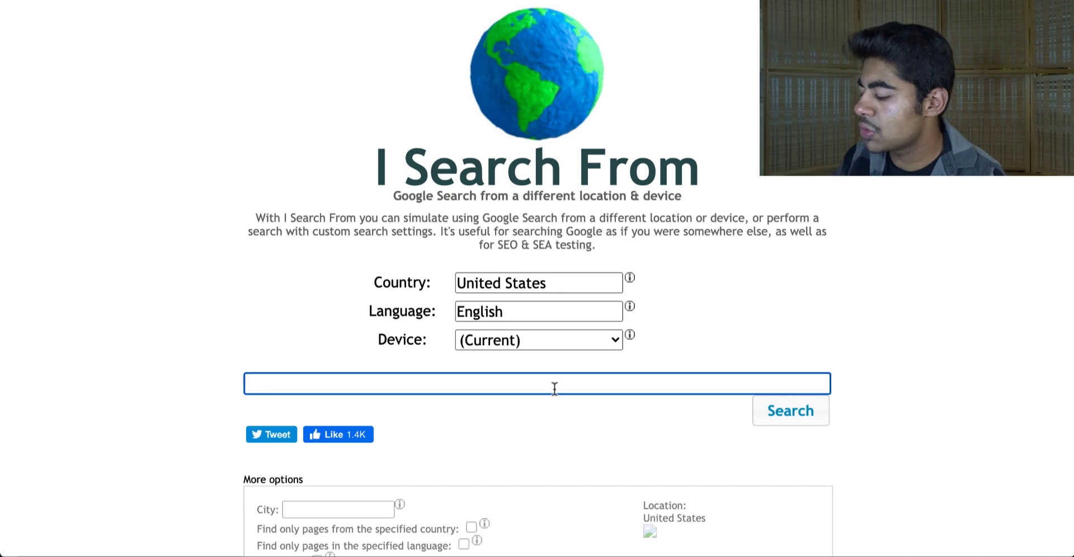
key(ctrl+v)
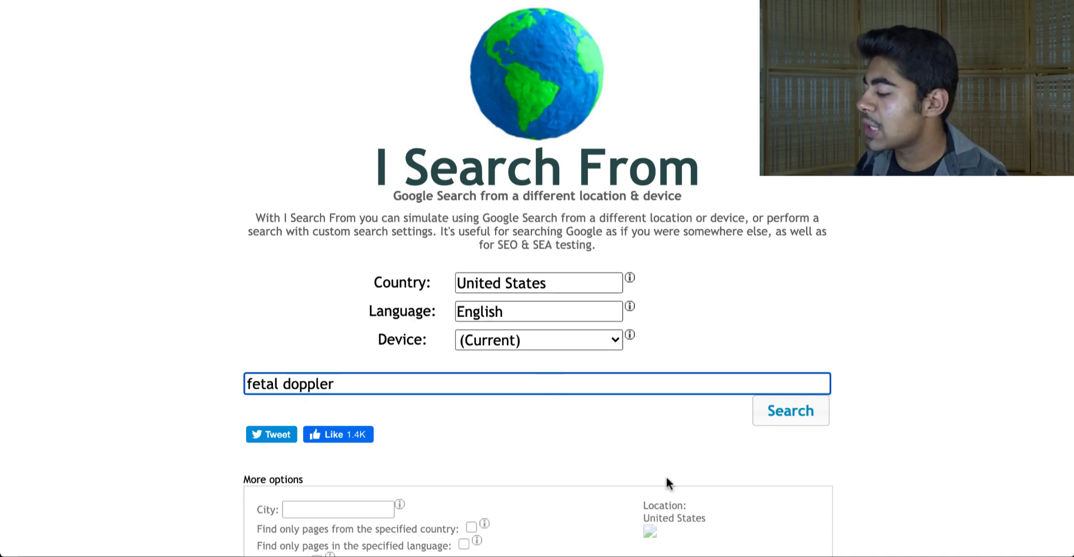
click(772, 419)
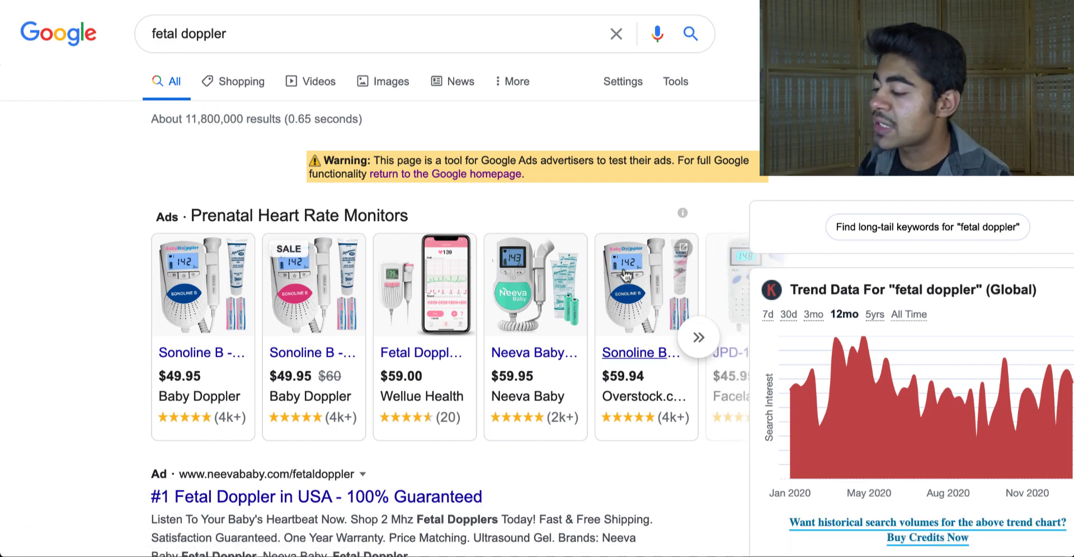
Step: Expand the Prenatal Heart Rate Monitors shopping ads and compare the advertised products with the AliExpress fetal doppler listing
mouse_move(619, 288)
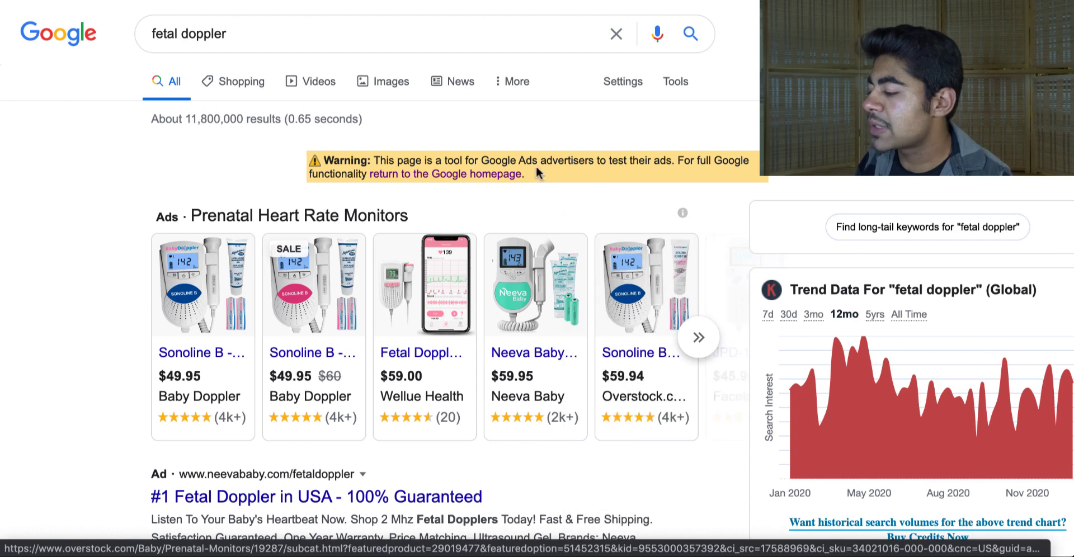
mouse_move(437, 260)
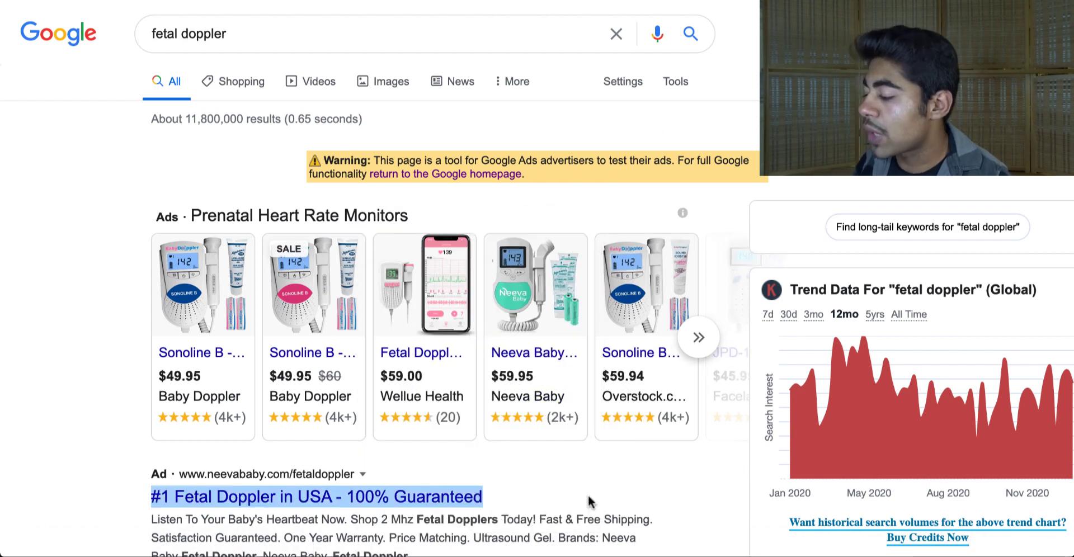
click(699, 341)
mouse_move(562, 342)
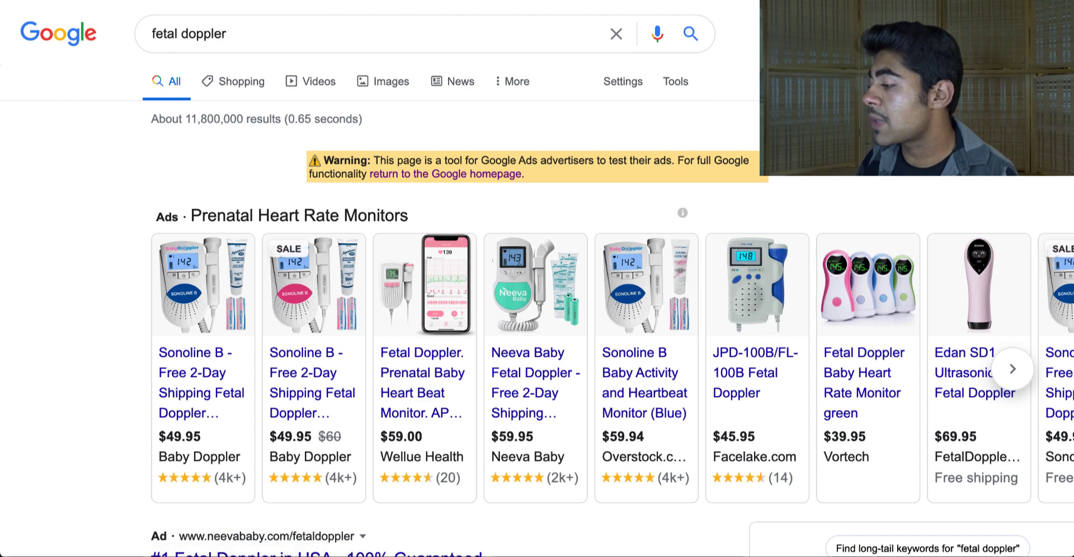
click(424, 364)
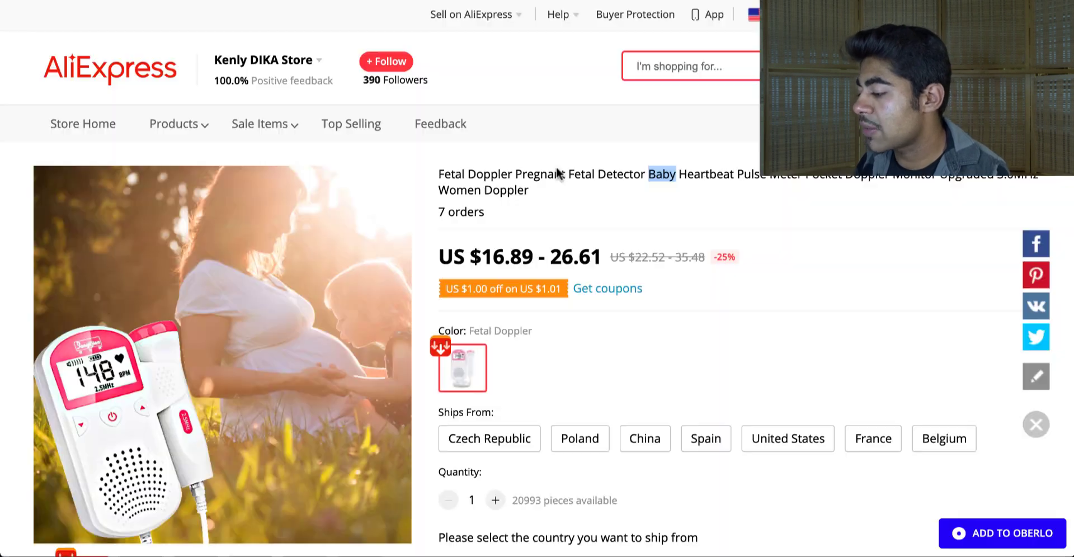
scroll(557, 175, down, 1)
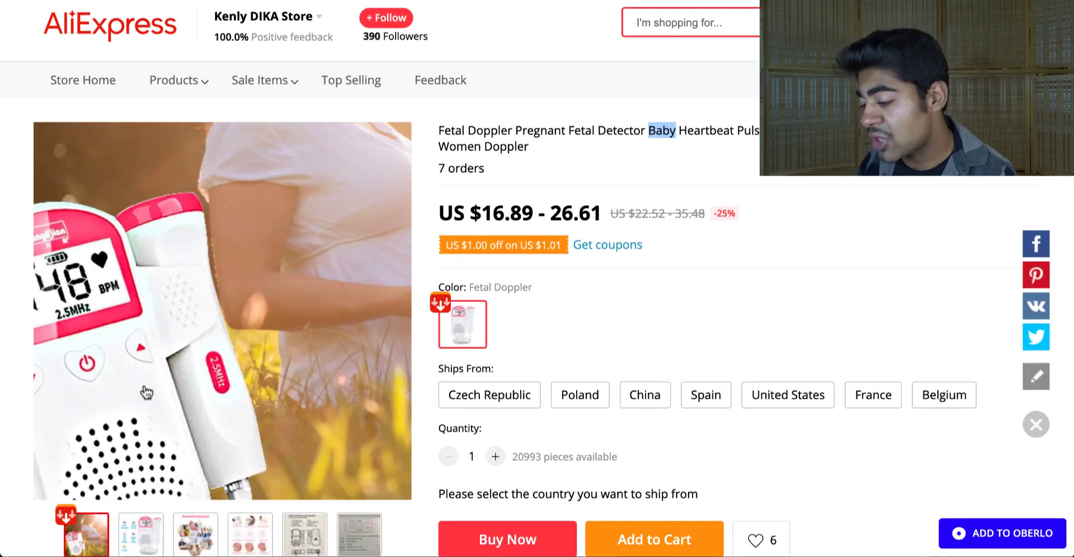
mouse_move(131, 541)
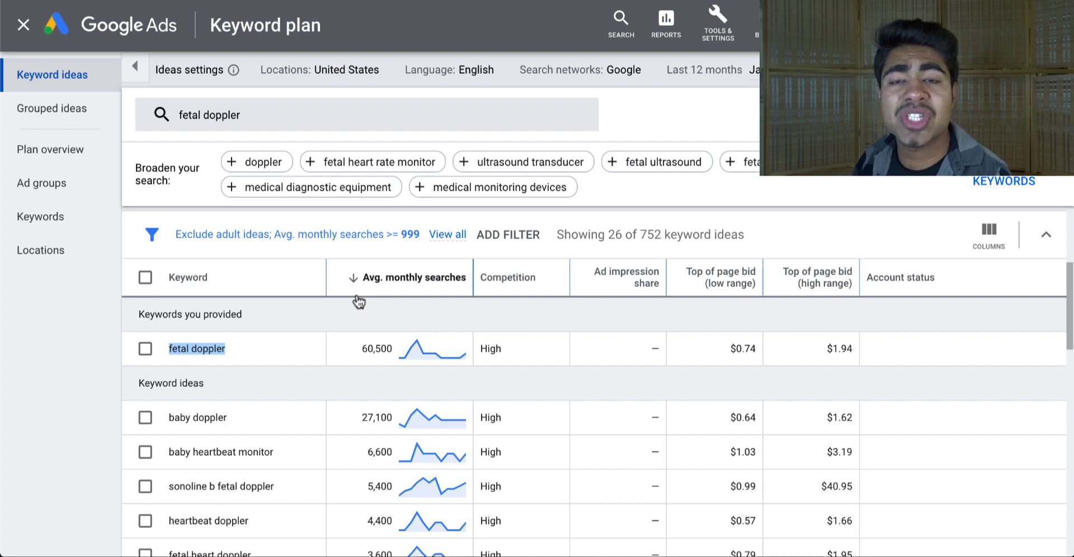
Step: Back in the Google Ads keyword plan, highlight "baby doppler" and review the remaining keyword ideas for relevance
scroll(357, 293, down, 1)
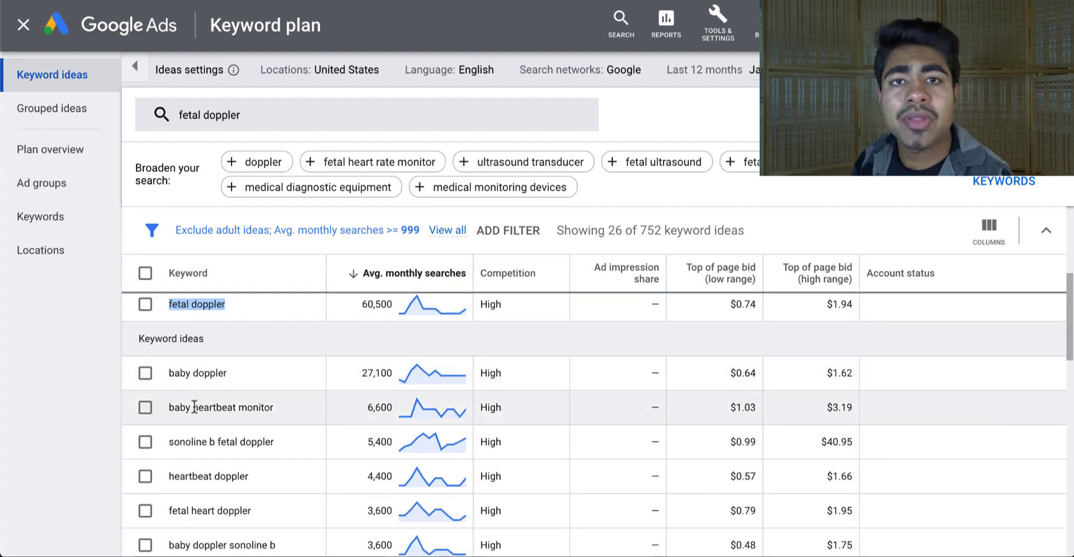
double_click(184, 372)
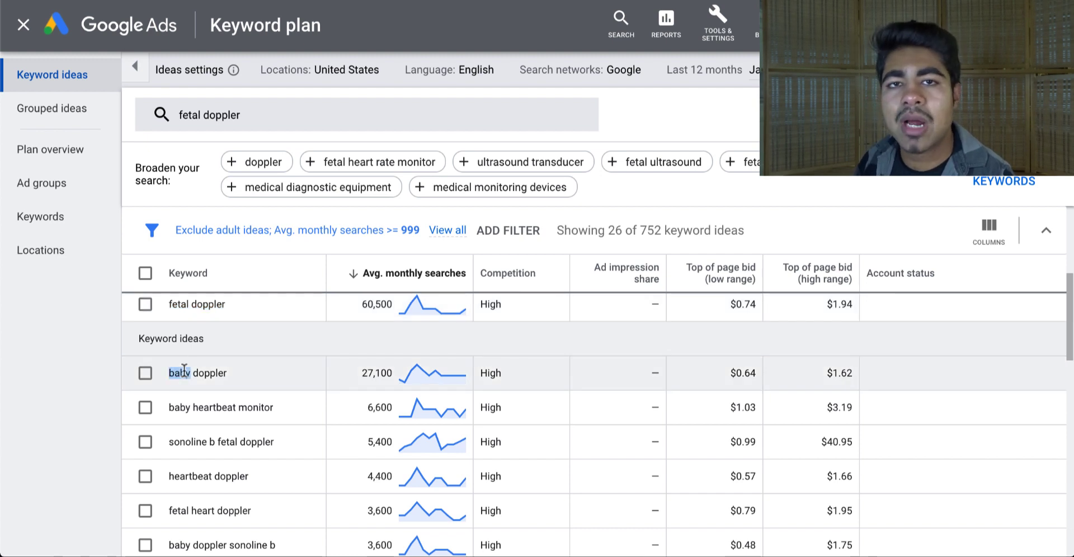
triple_click(184, 371)
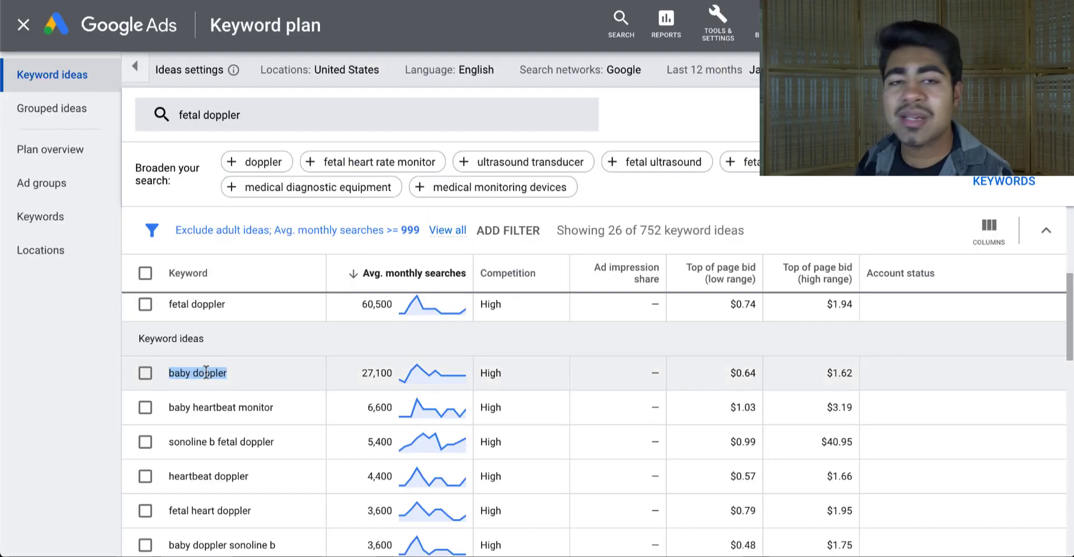
scroll(206, 372, down, 1)
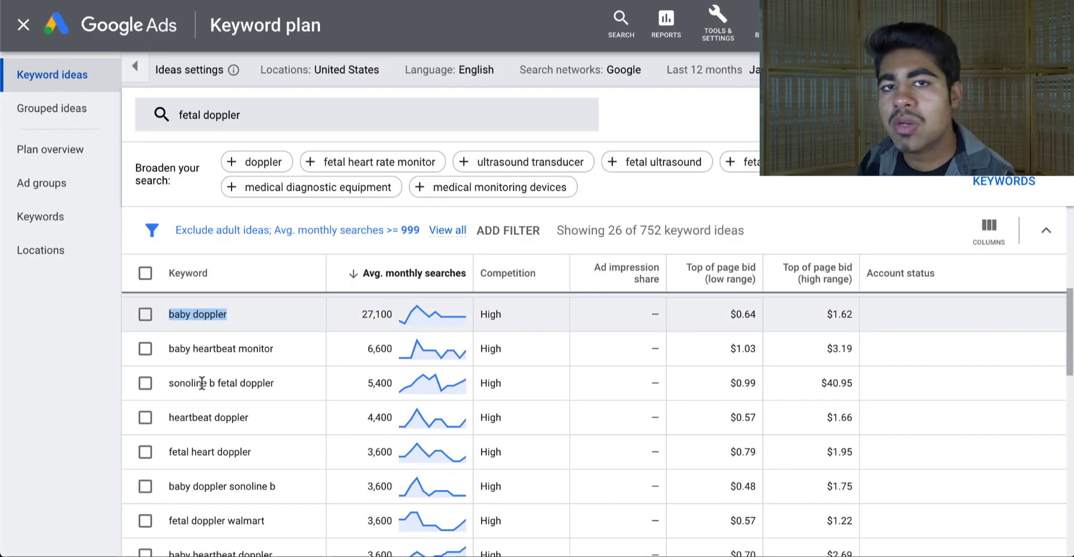
scroll(201, 383, down, 10)
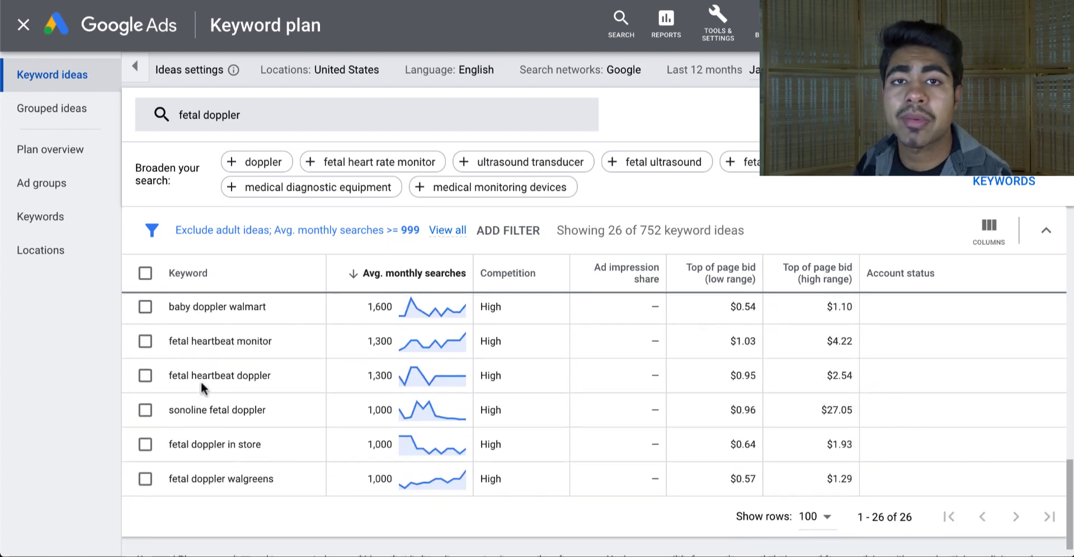
Step: Highlight the keyword idea "fetal doppler in store", and return to the Google Docs outline to select "Relevancy"
scroll(200, 381, up, 1)
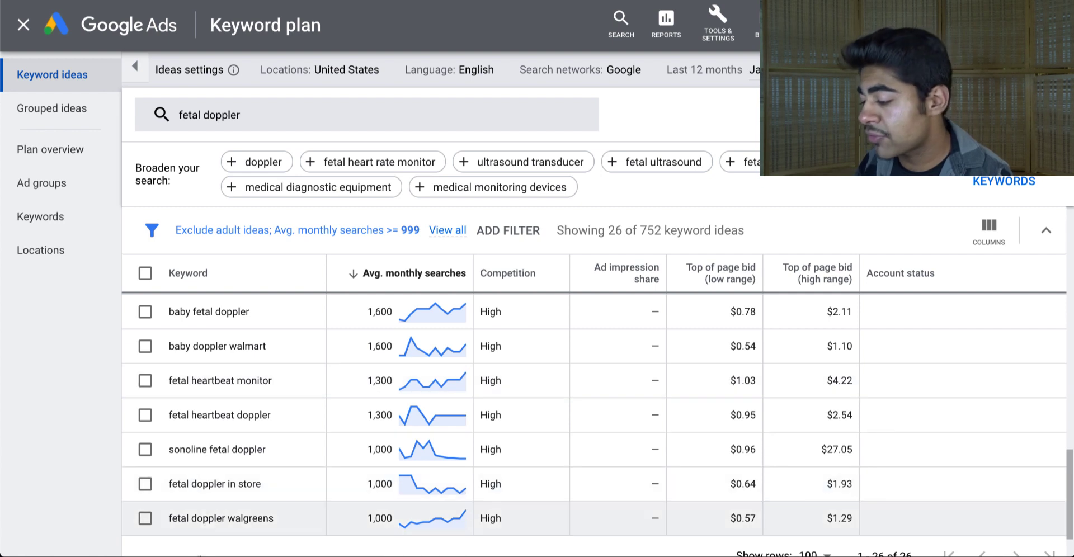
triple_click(179, 484)
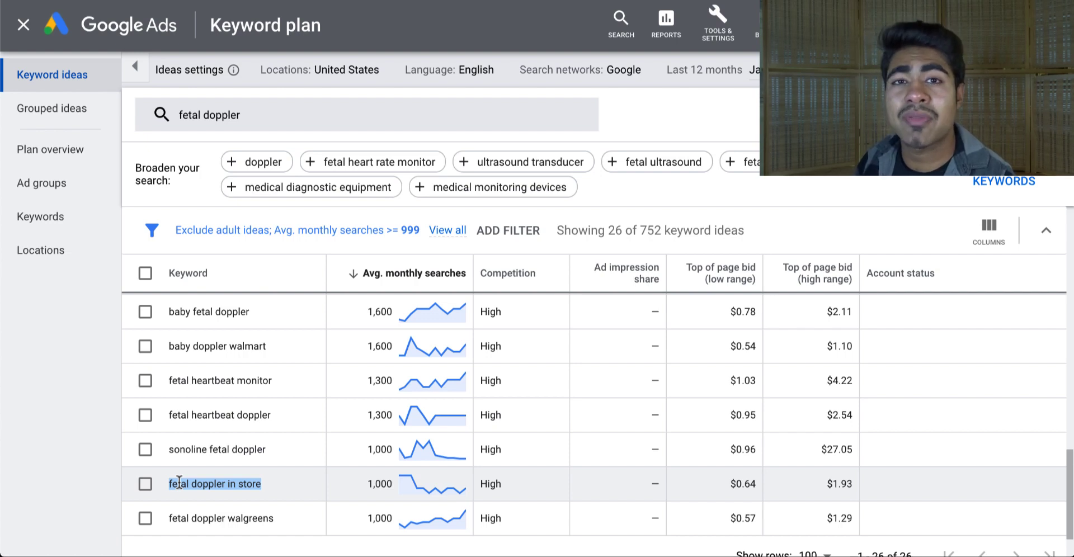
click(210, 499)
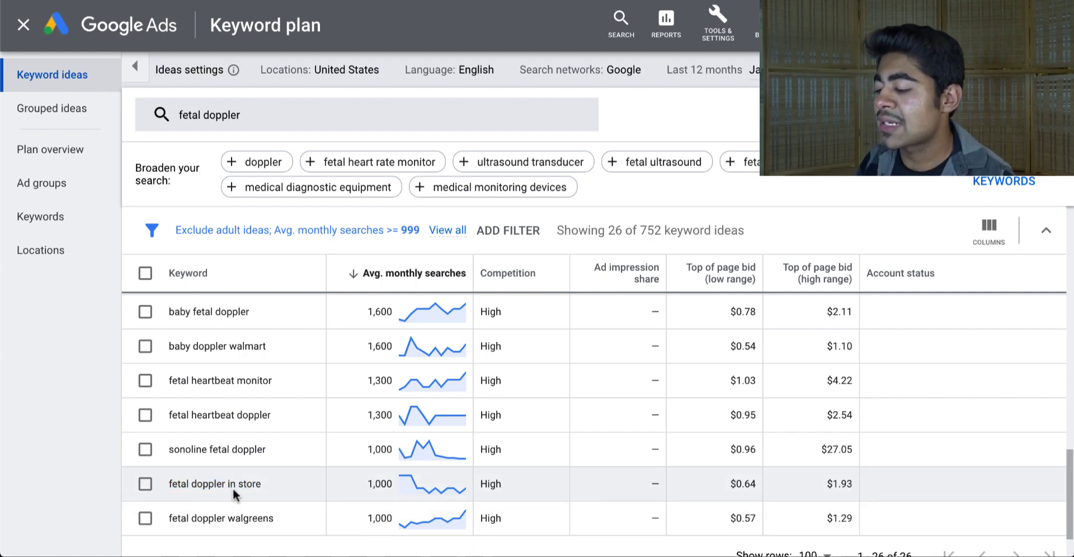
triple_click(231, 488)
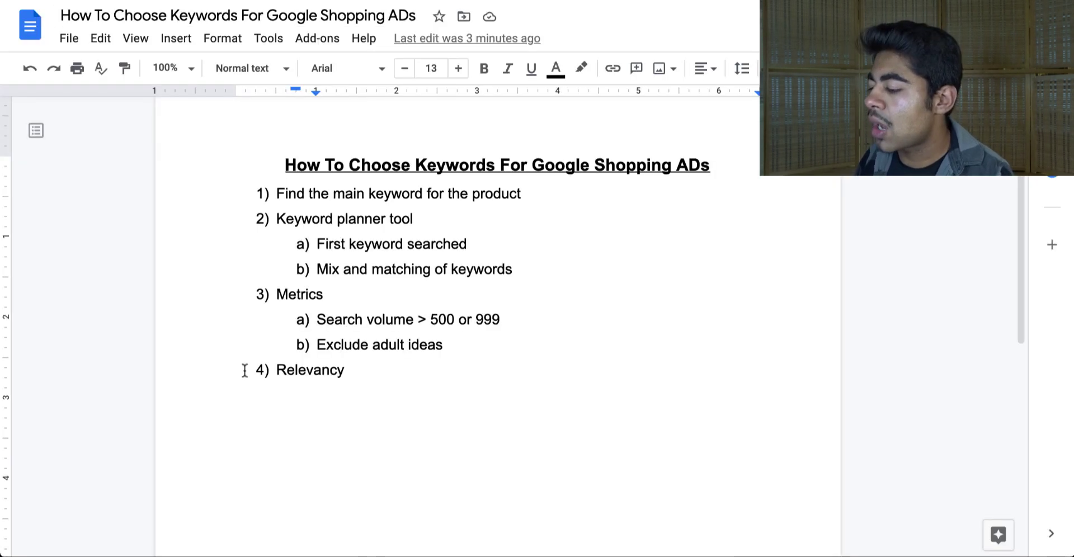
double_click(289, 370)
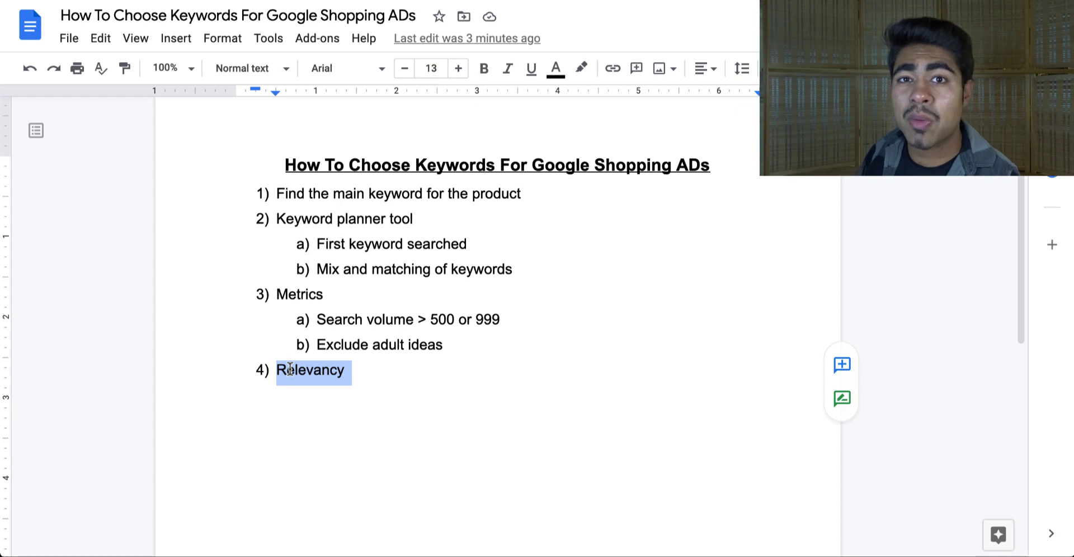